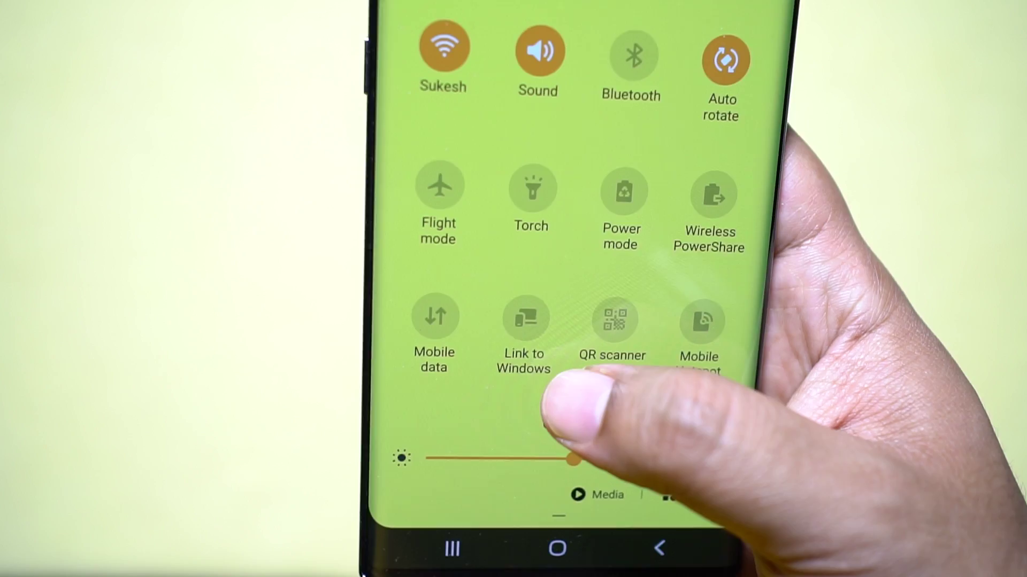
Step: Turn on Link to Windows from quick settings and open its settings page showing On
left_click(529, 321)
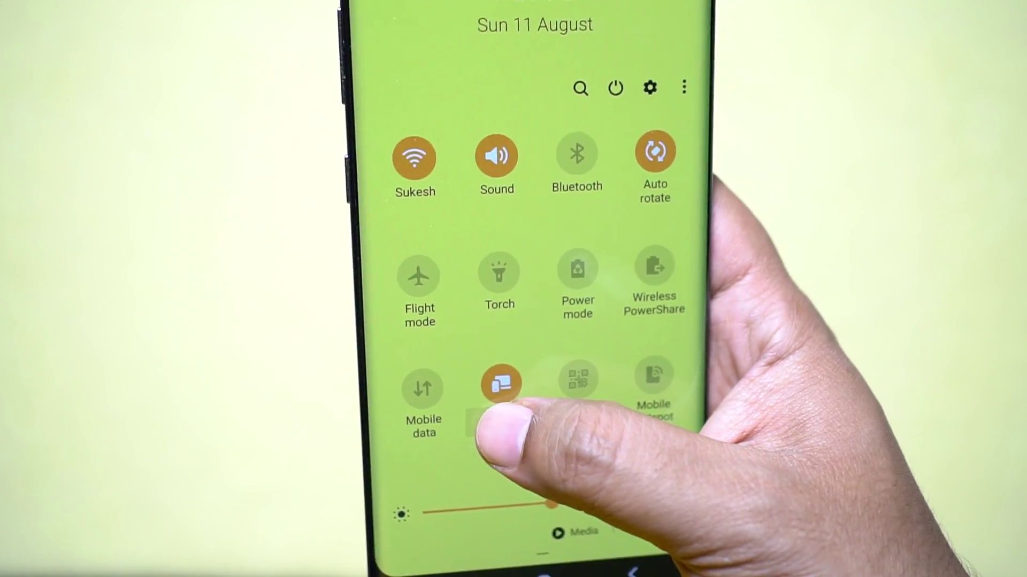
left_click(521, 355)
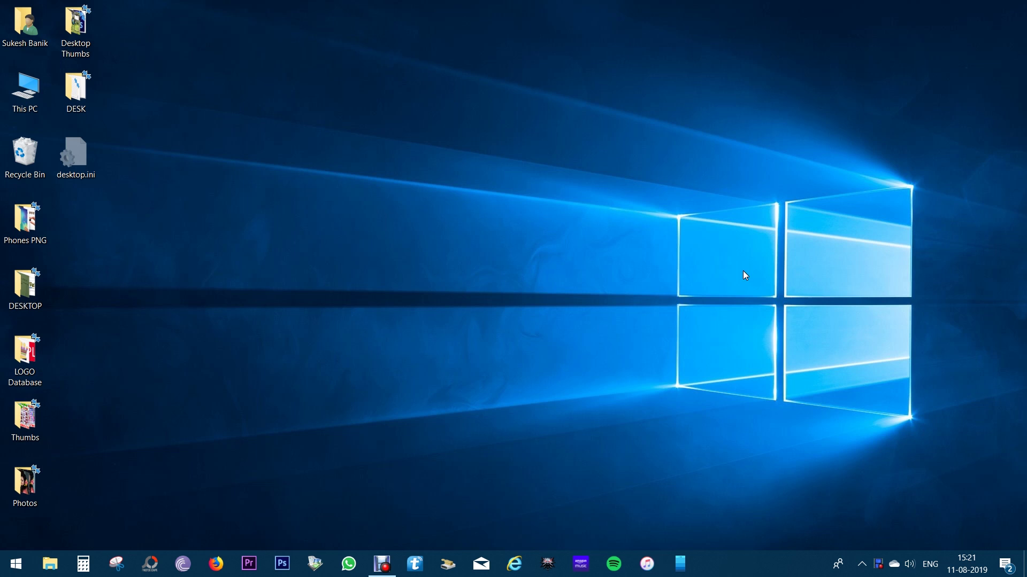
Step: Check the signed-in Microsoft account under Settings > Accounts > Your info, then close Settings
left_click(25, 568)
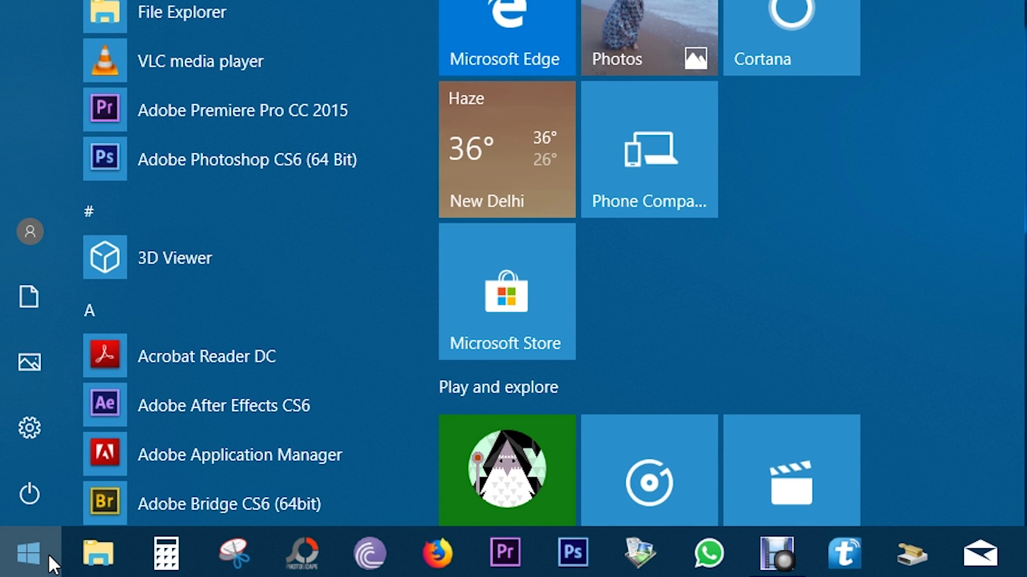
left_click(24, 439)
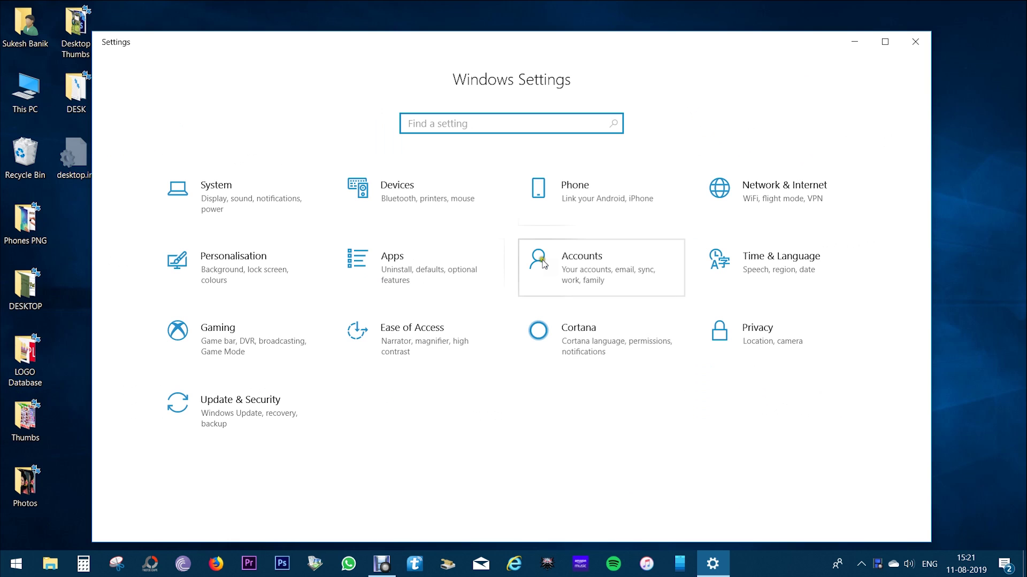
left_click(391, 271)
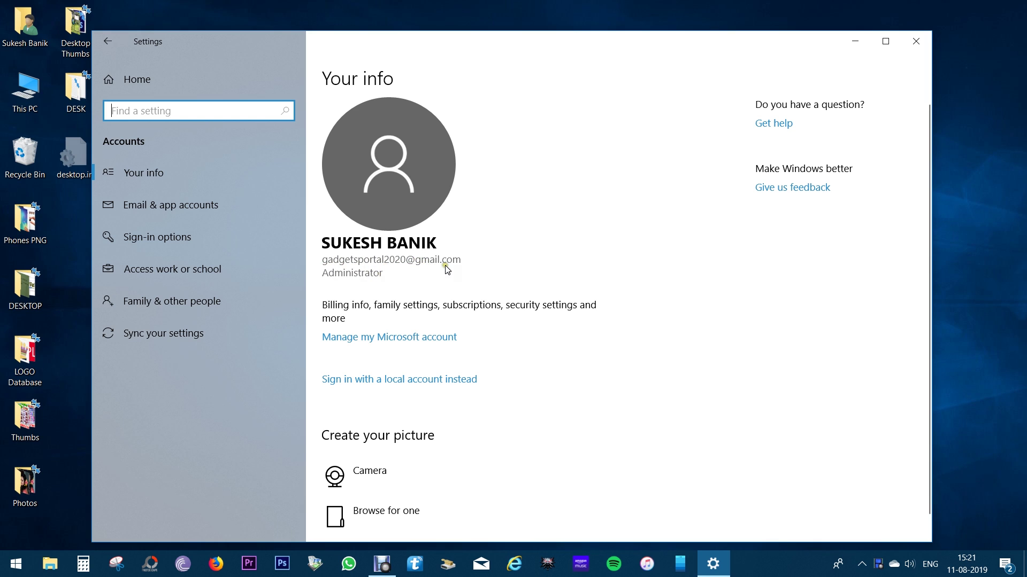
scroll(446, 270, "down", 1)
scroll(482, 268, "up", 1)
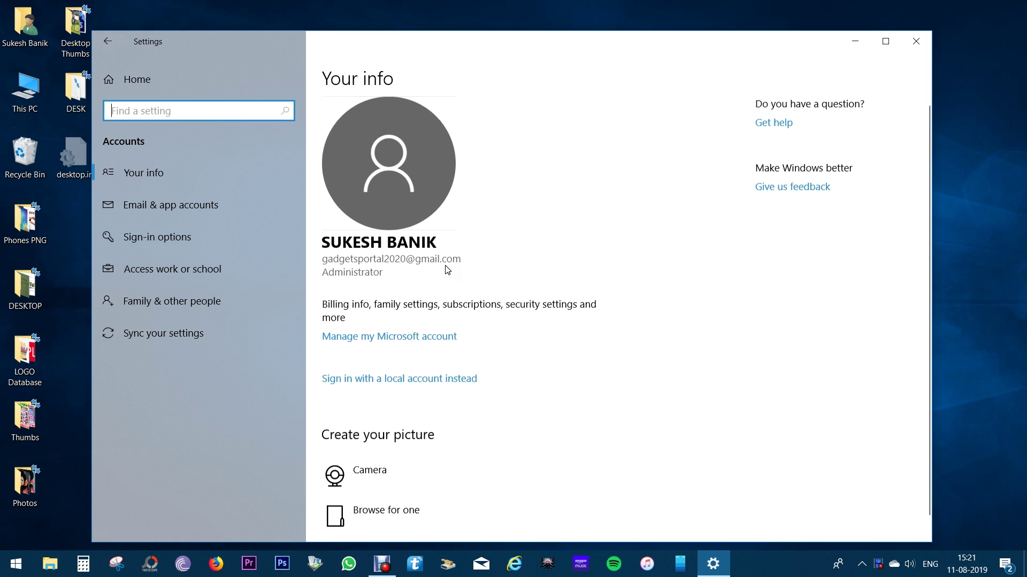
left_click(916, 41)
Step: Search Microsoft Store for 'your phone', confirm Your Phone is installed, then minimize the Store
left_click(17, 565)
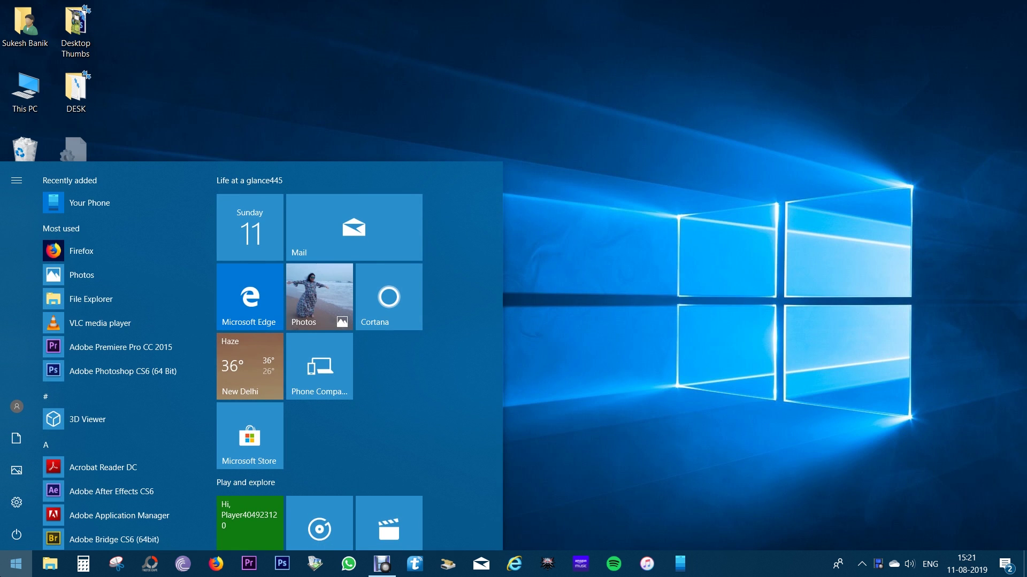
type("sto")
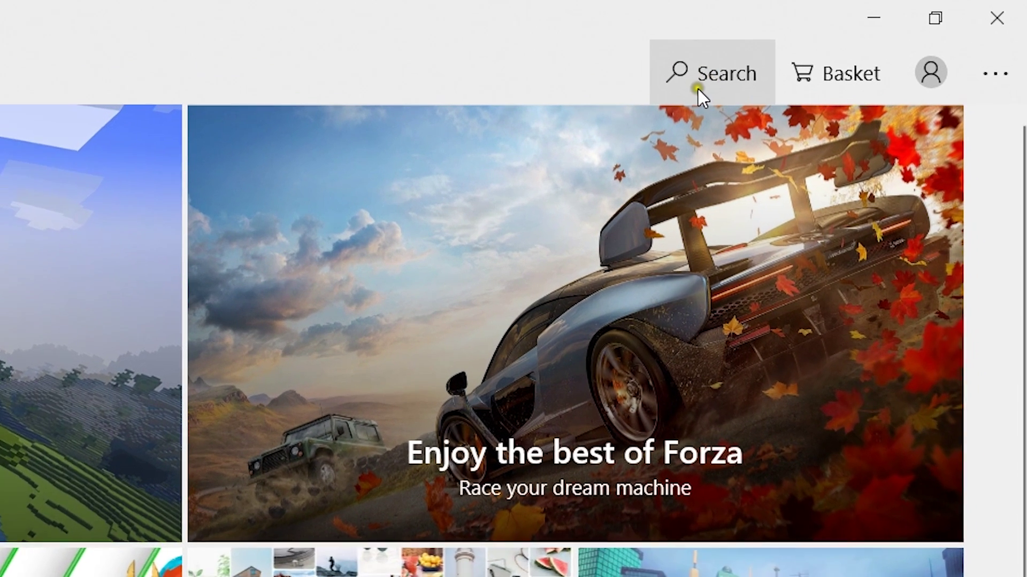
left_click(698, 89)
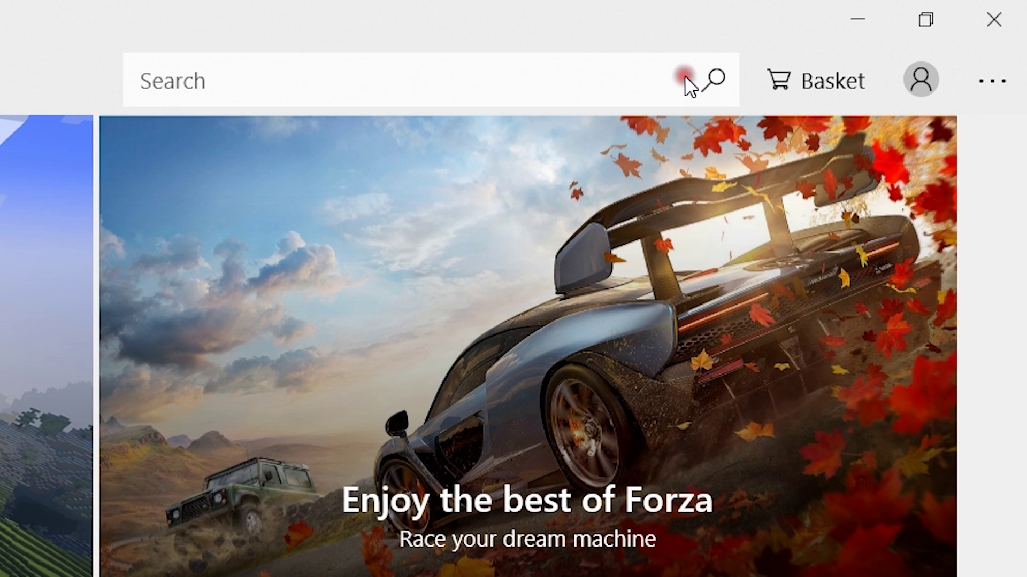
type("your phone")
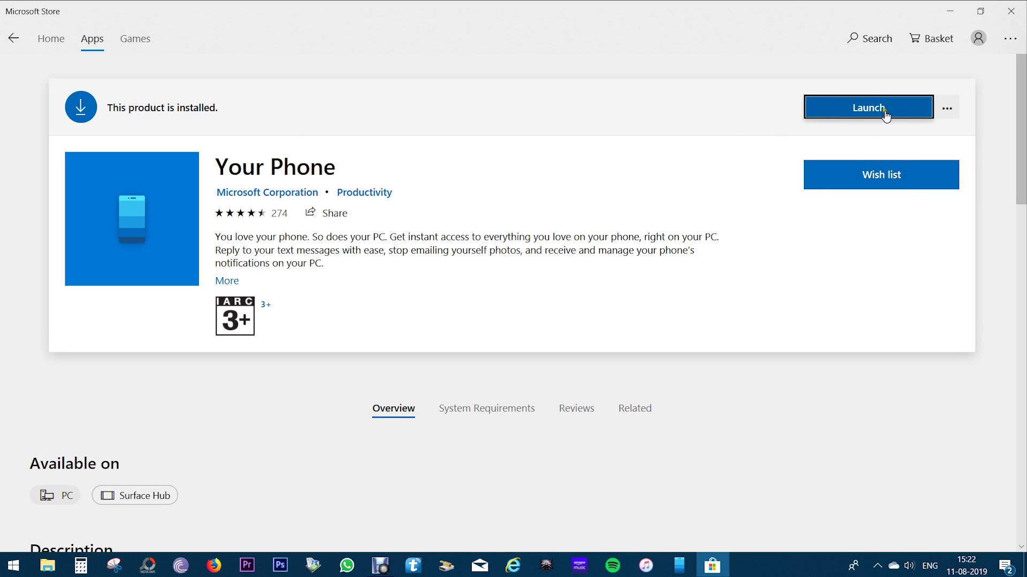
left_click(950, 10)
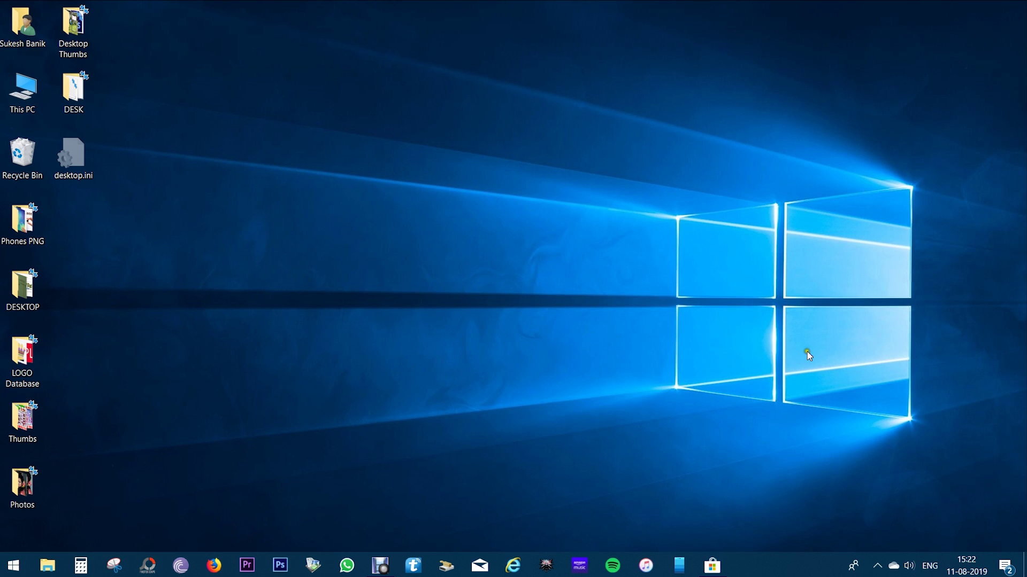
Step: Launch Your Phone from the taskbar and scroll through the Galaxy Note10+'s synced recent photos
left_click(680, 566)
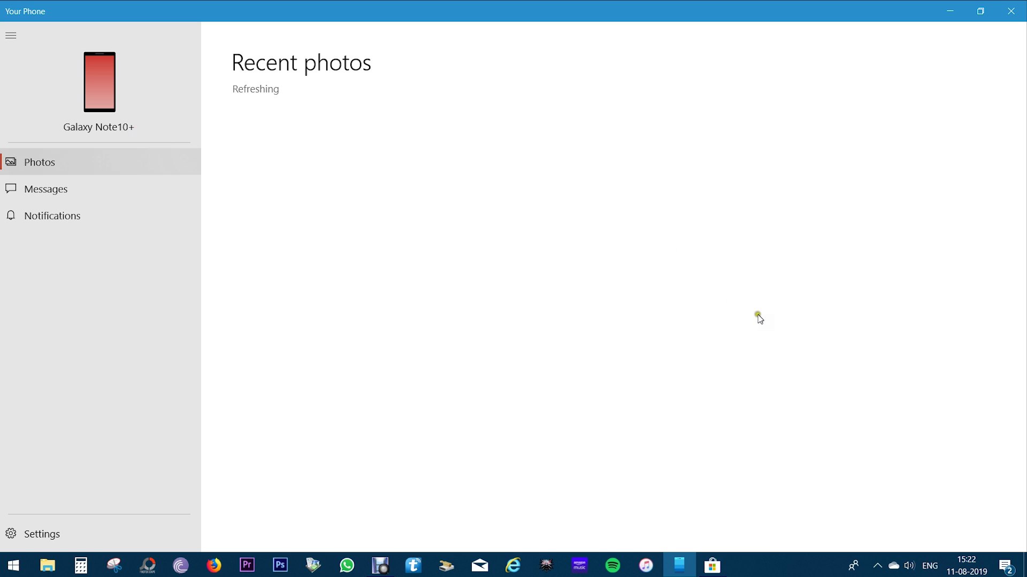
scroll(709, 324, "down", 15)
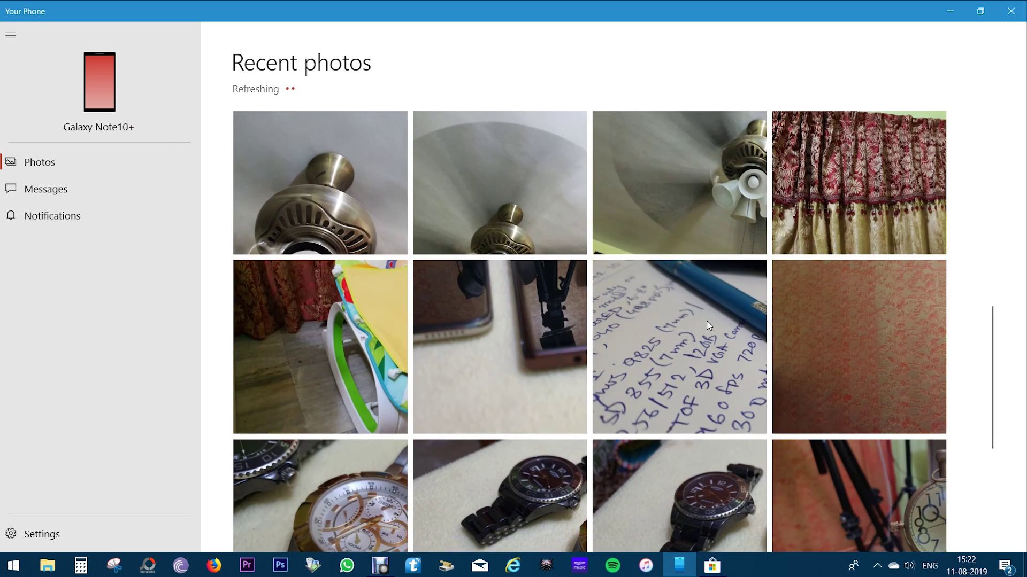
scroll(708, 324, "up", 15)
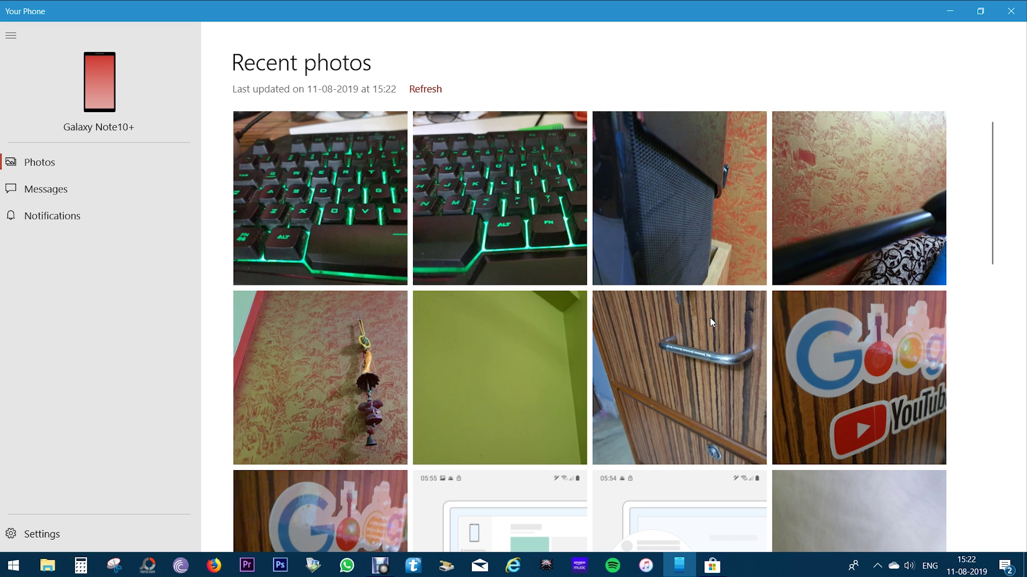
scroll(711, 320, "down", 8)
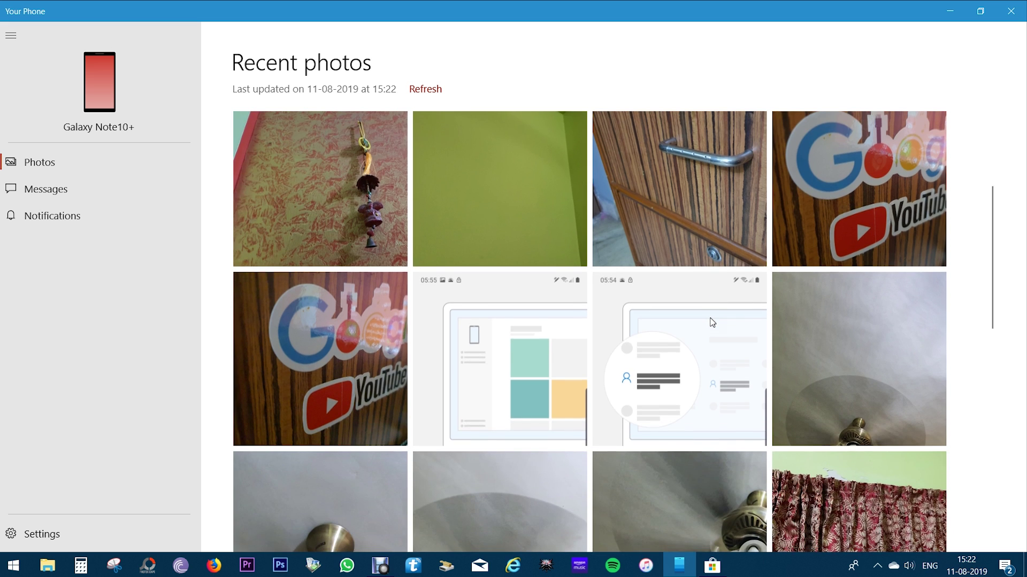
scroll(710, 318, "down", 10)
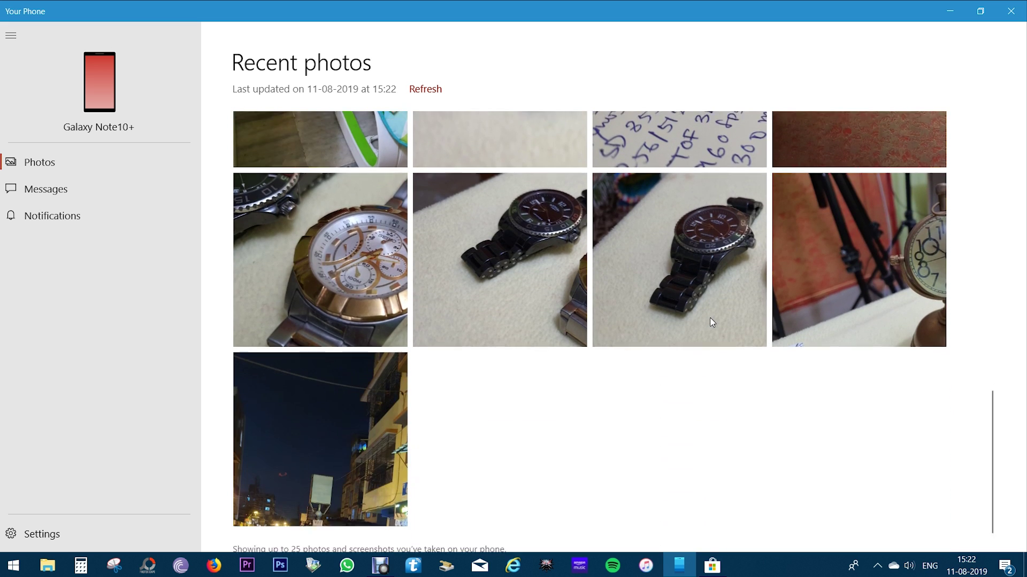
scroll(712, 322, "up", 15)
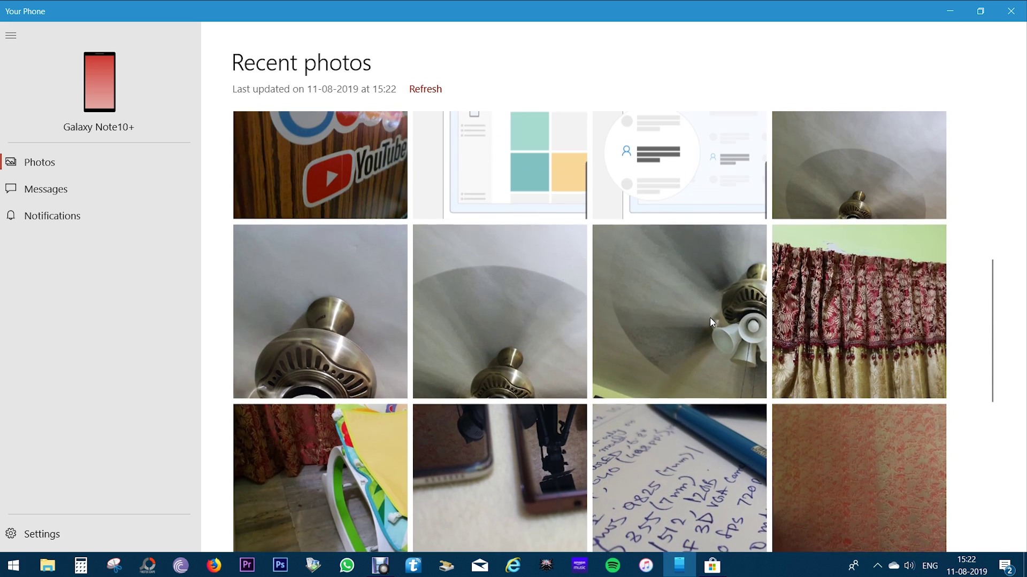
scroll(710, 319, "up", 2)
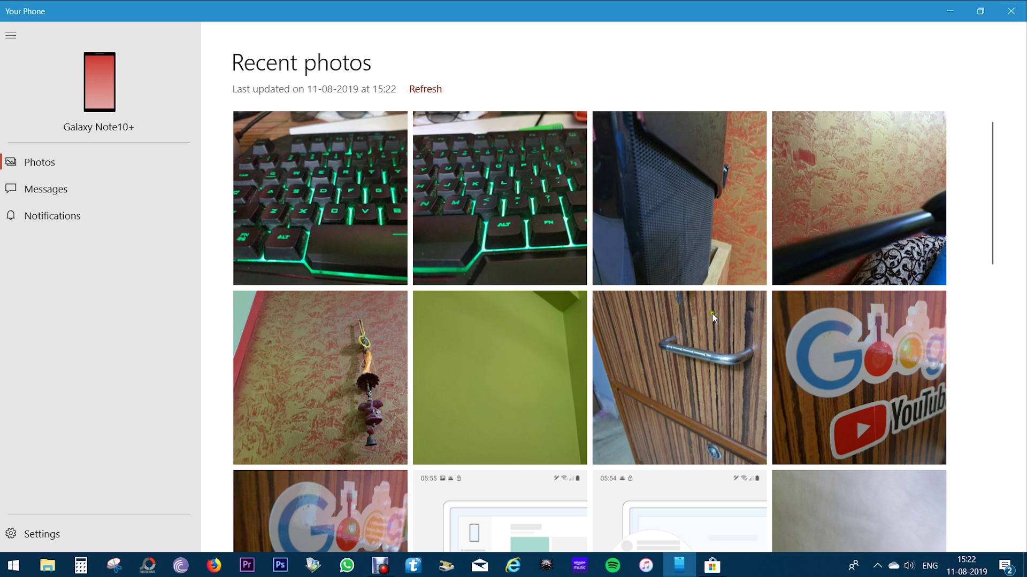
Step: In Messages, start a new text and preview phone photos to attach, then close the picker
left_click(52, 190)
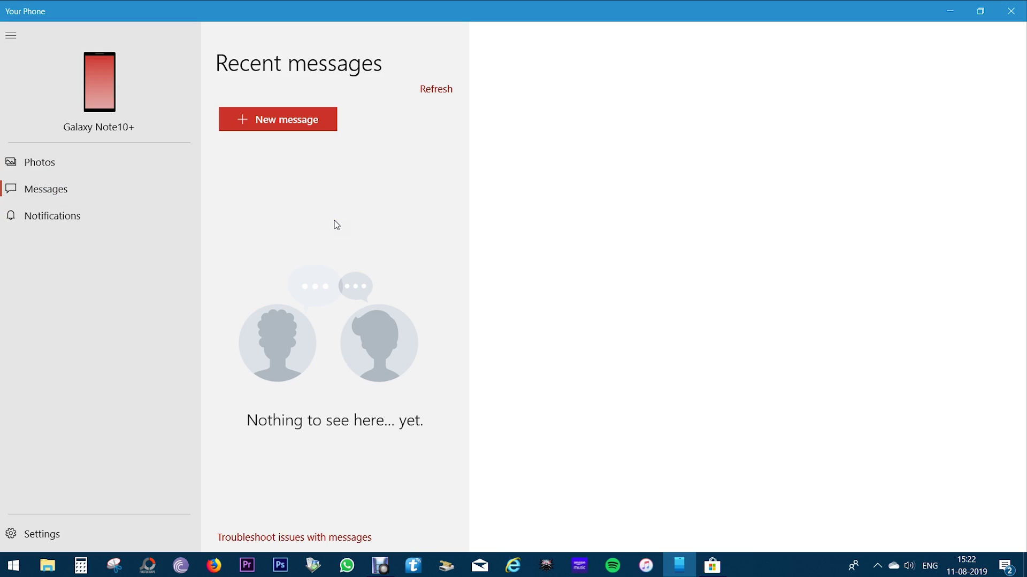
left_click(243, 125)
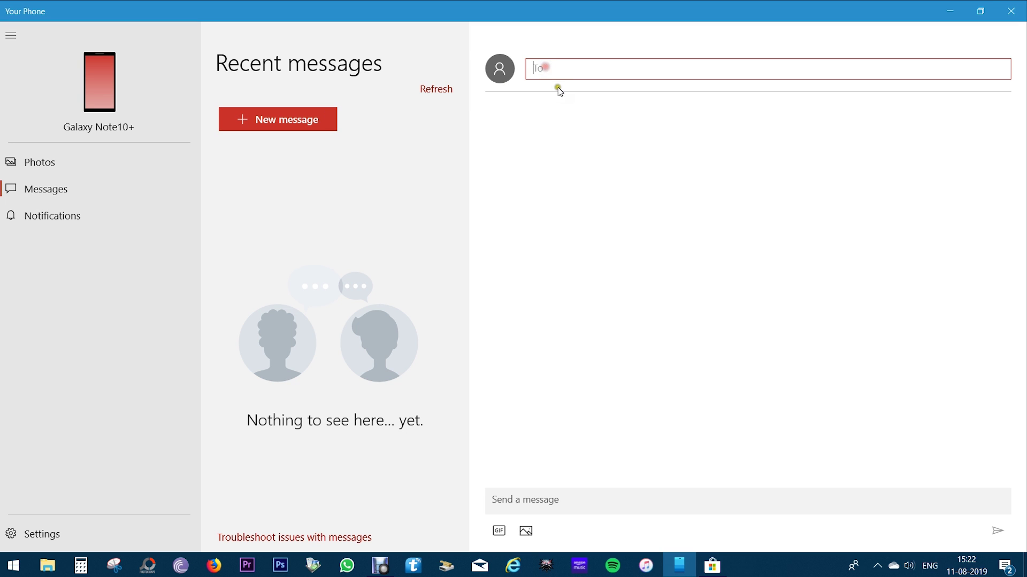
left_click(501, 507)
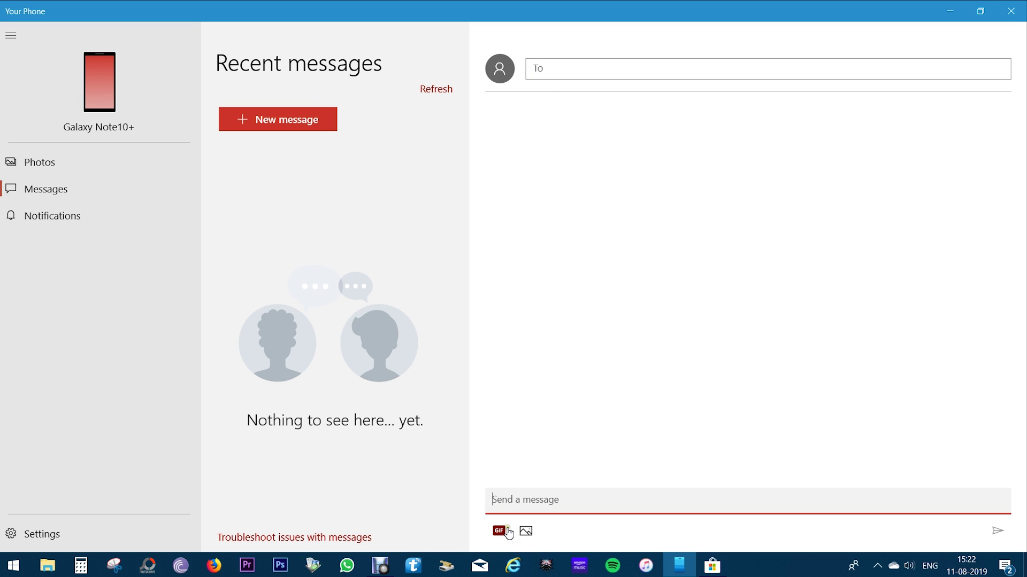
left_click(527, 531)
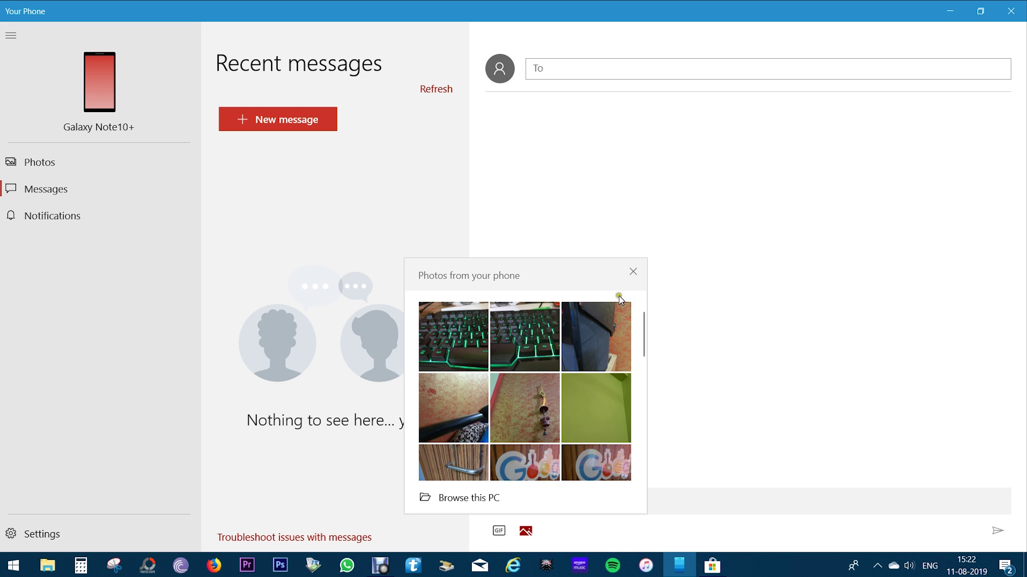
left_click(633, 273)
Step: Refresh the phone's notifications, revisit photos and messages, and open the Galaxy Note10+ settings
left_click(58, 220)
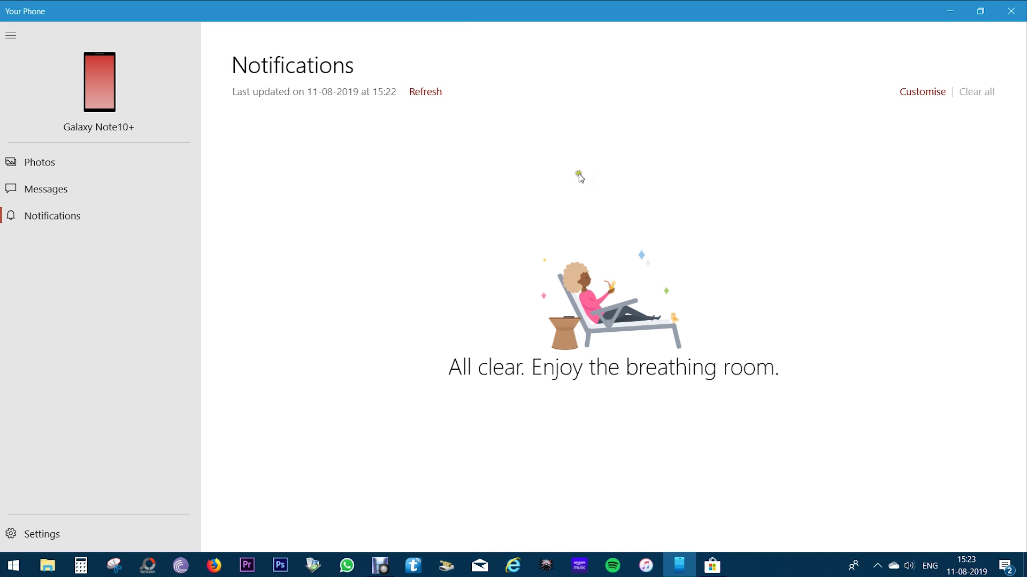
left_click(425, 92)
left_click(46, 171)
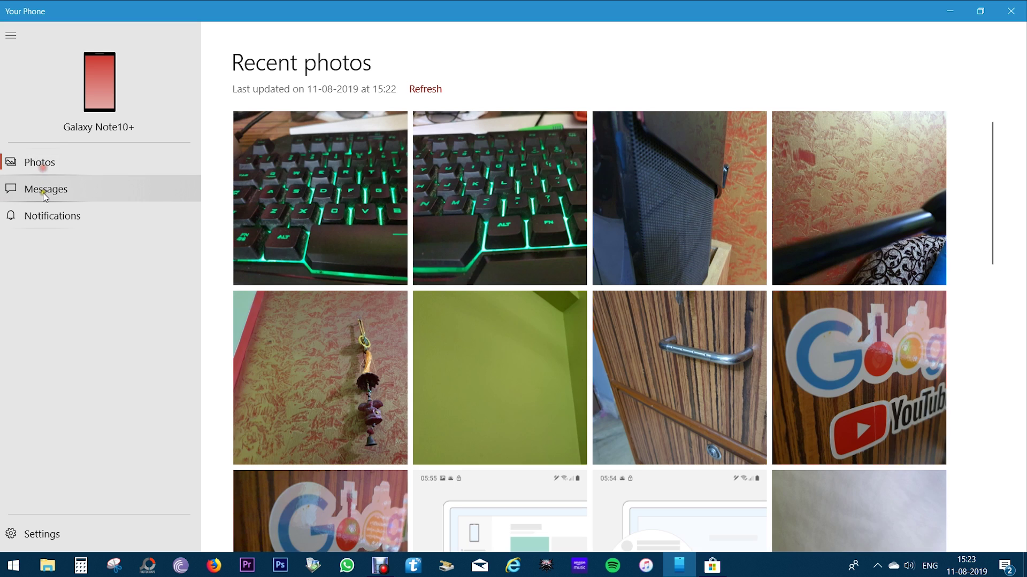
left_click(46, 197)
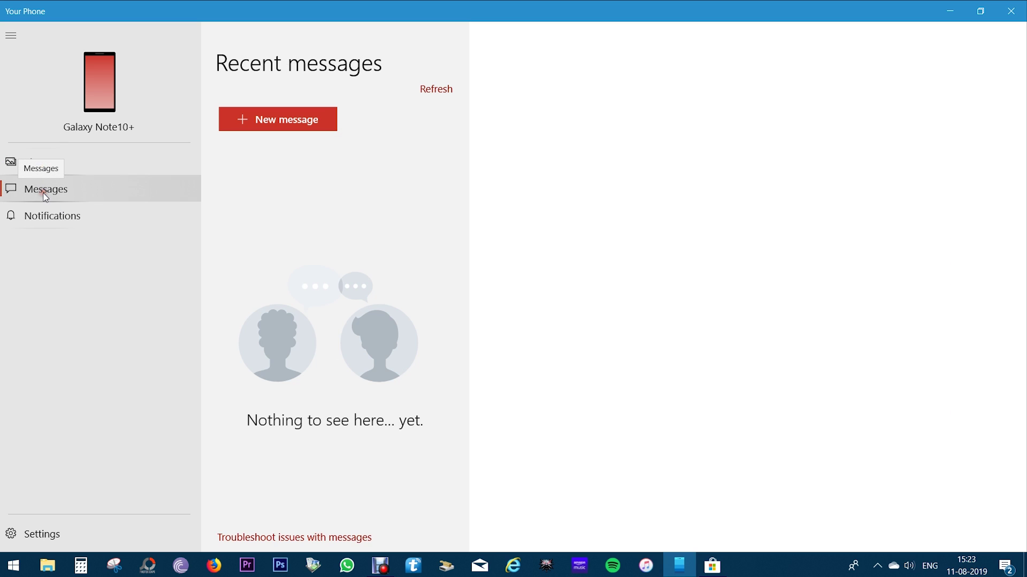
left_click(45, 168)
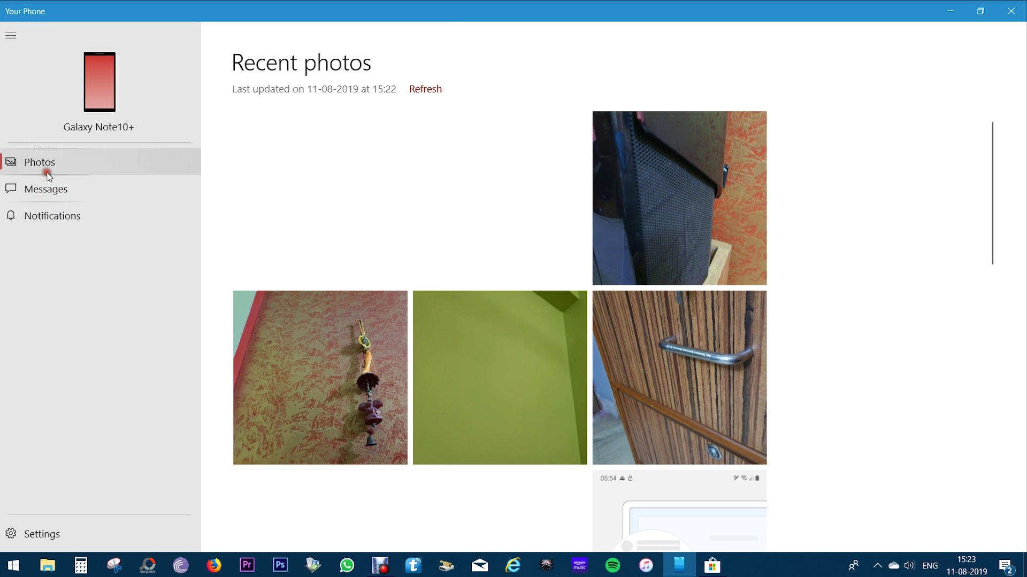
left_click(33, 532)
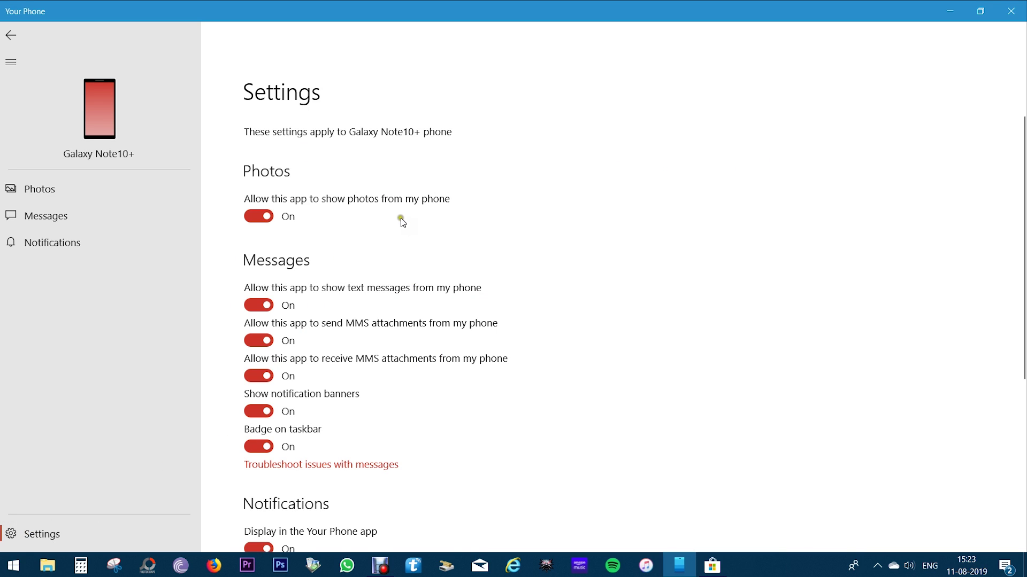
Step: Scroll the settings down to About this app (version 1.19071.866.0) and back up
scroll(380, 323, "down", 5)
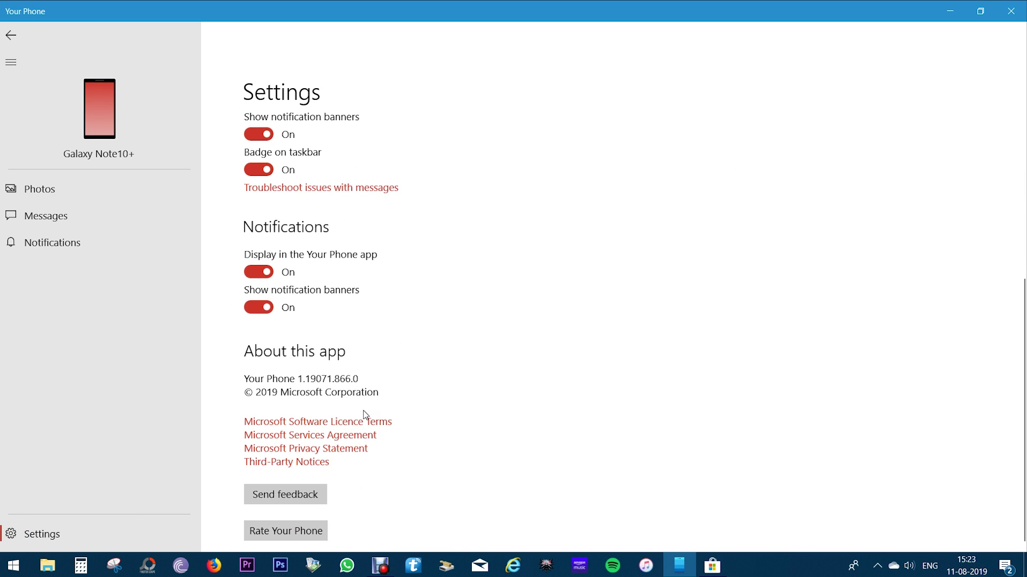
scroll(394, 415, "up", 5)
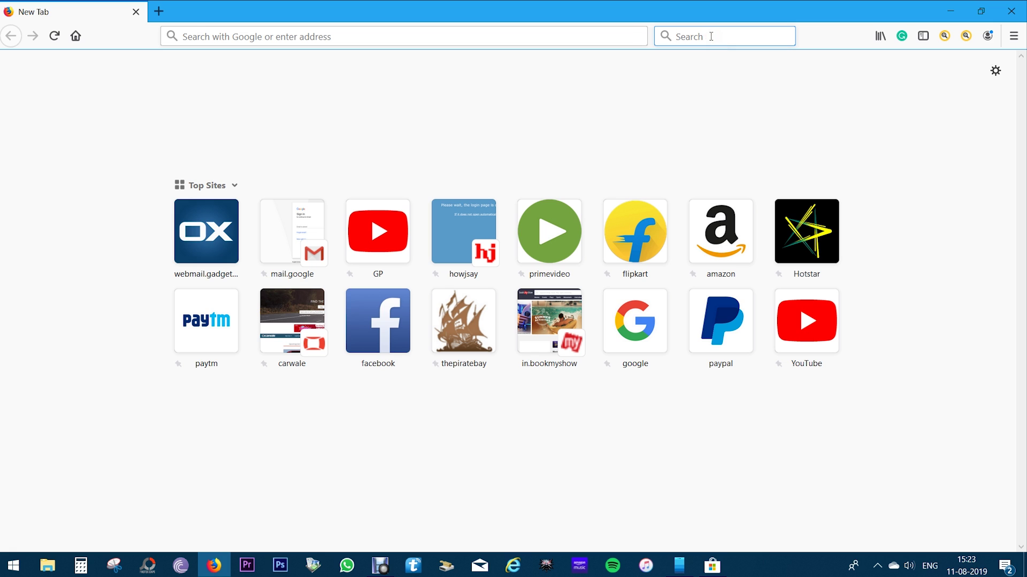
Step: Search Google for 'samsung dex' and open Samsung's DeX page from the results
type("samsung dex")
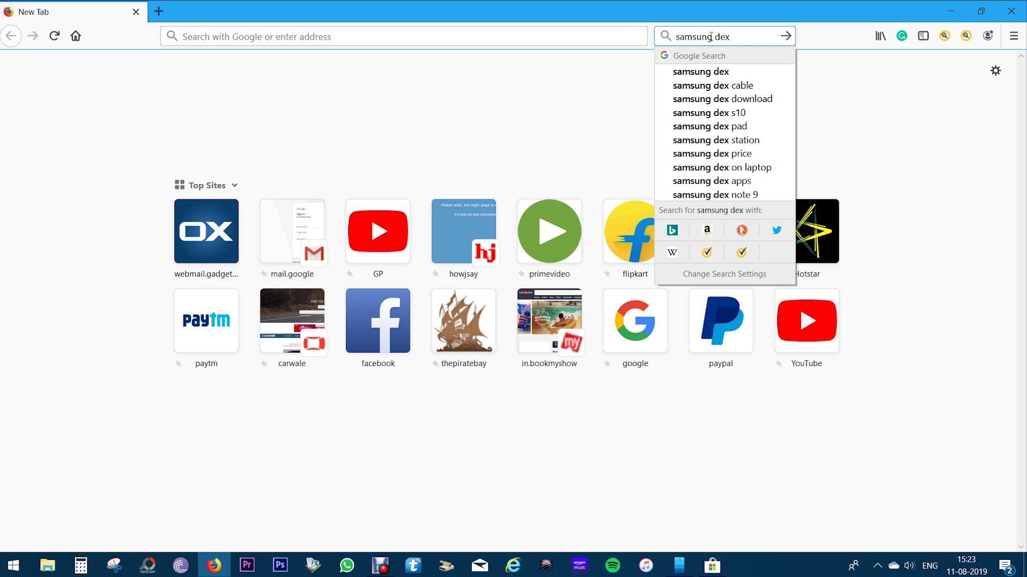
left_click(732, 74)
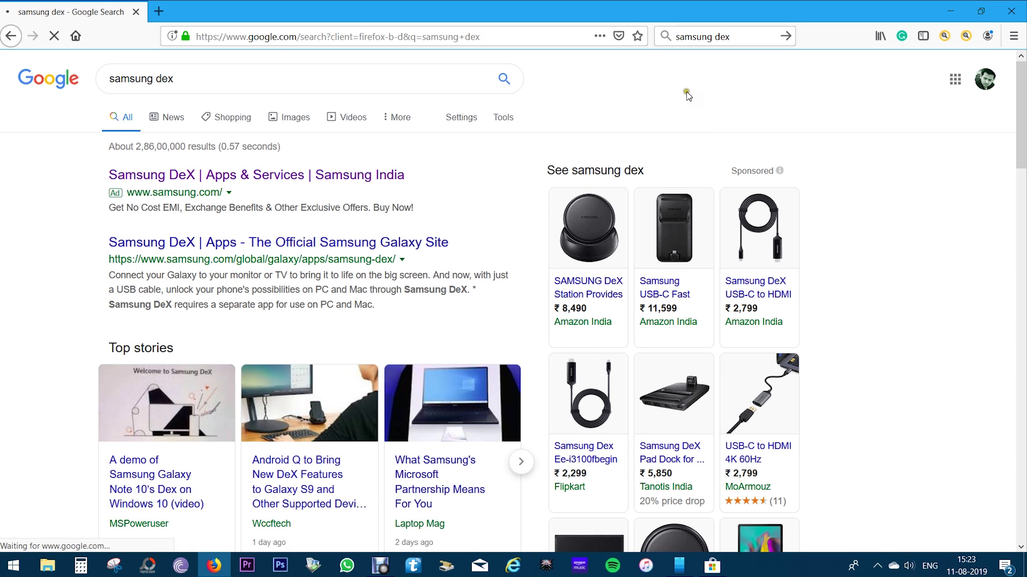
left_click(243, 177)
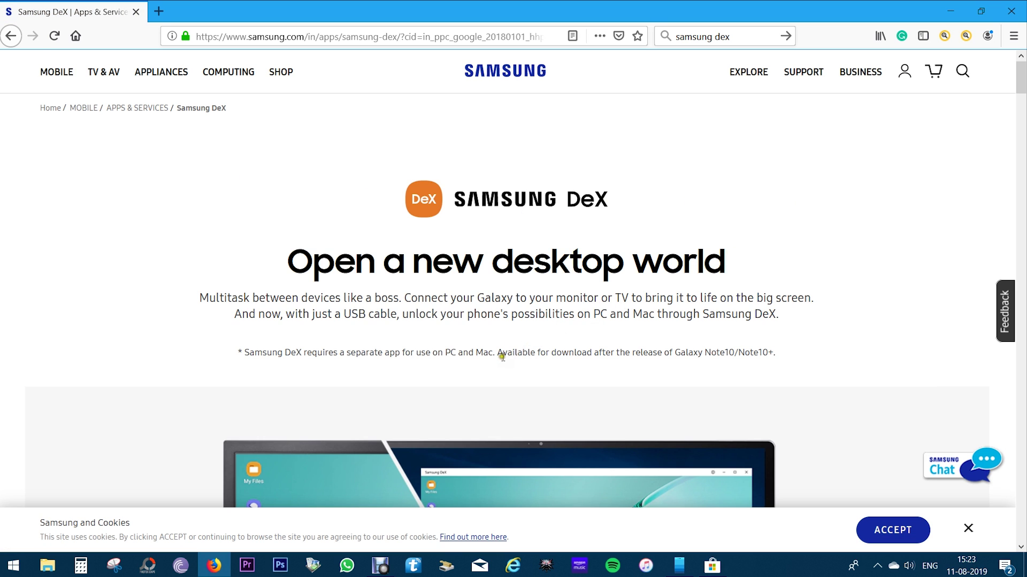
left_click_drag(497, 353, 786, 351)
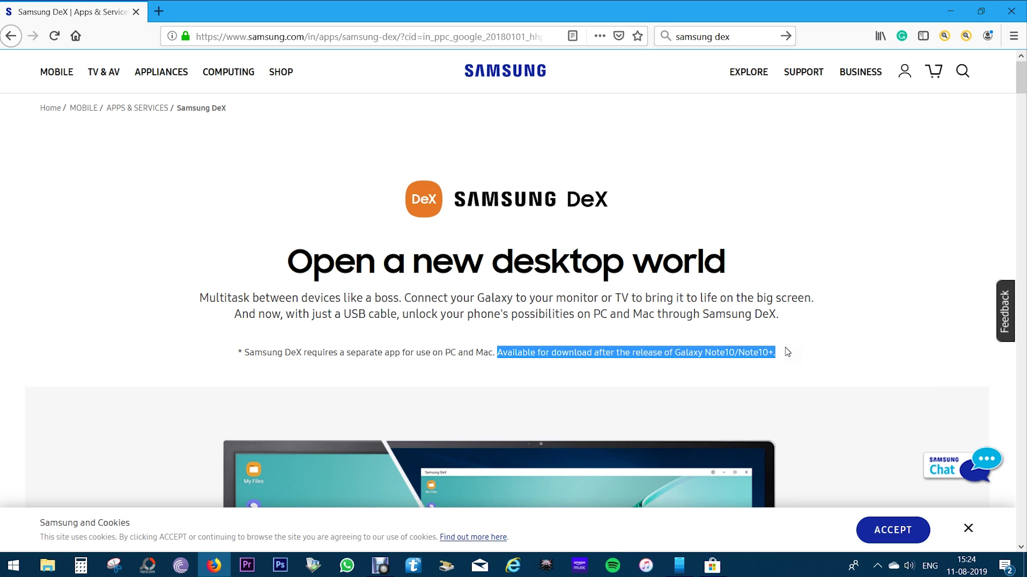
left_click(786, 353)
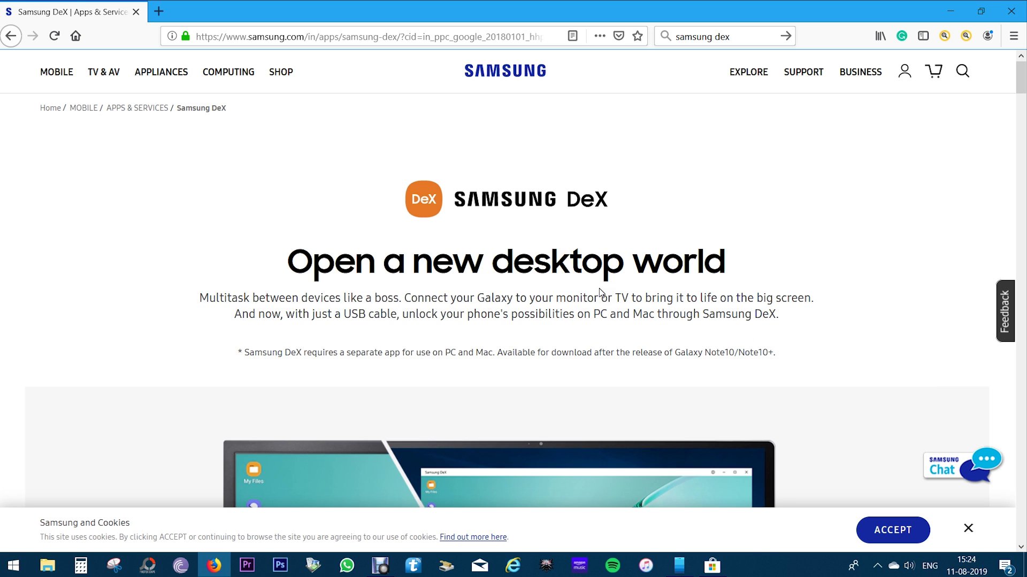
Step: Advance the DeX carousel past the bigger-view and sketch slides to 'Do double-duty at home'
scroll(600, 288, "down", 6)
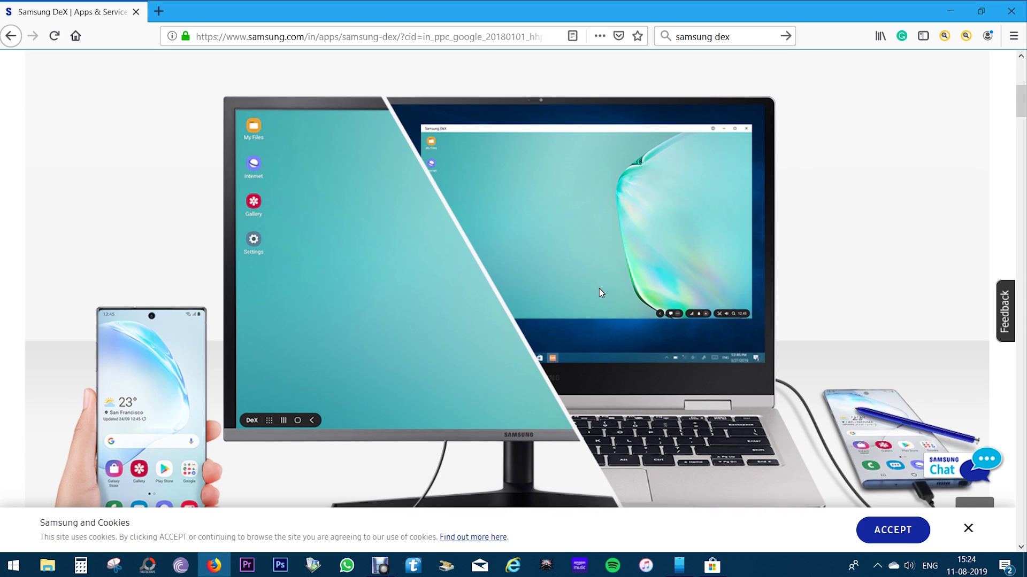
scroll(599, 287, "down", 3)
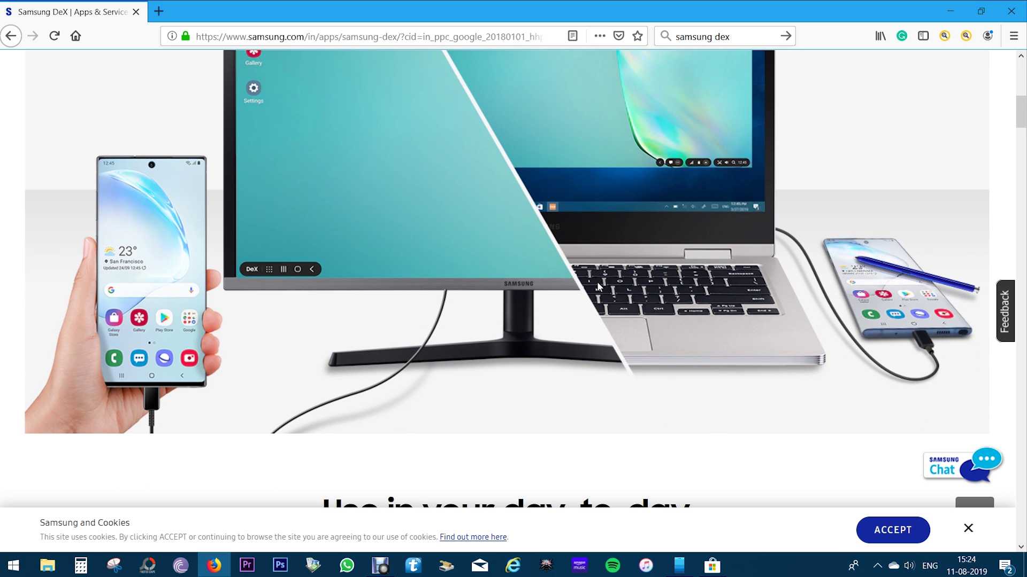
scroll(617, 283, "up", 1)
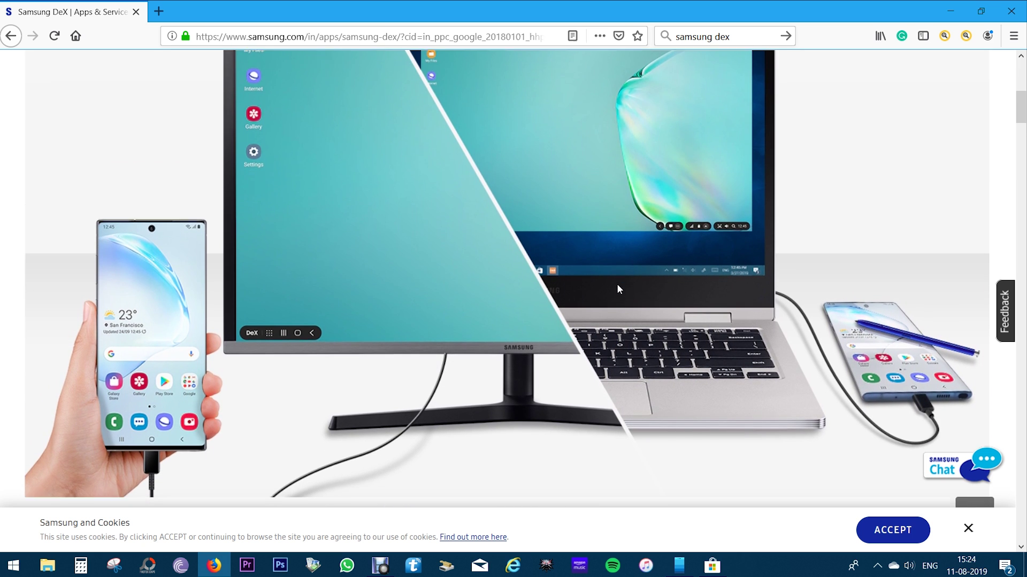
scroll(618, 289, "down", 7)
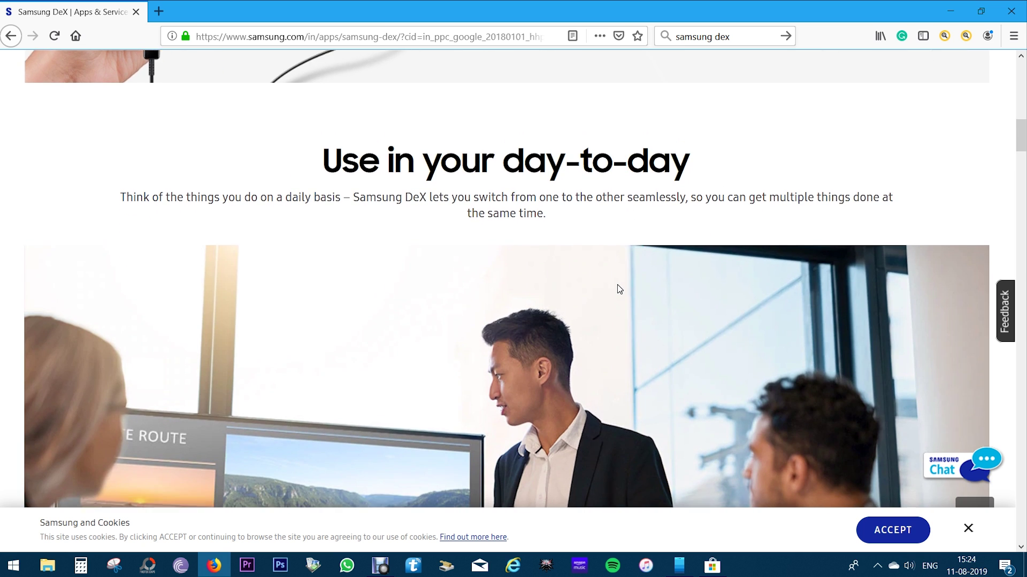
scroll(619, 289, "down", 3)
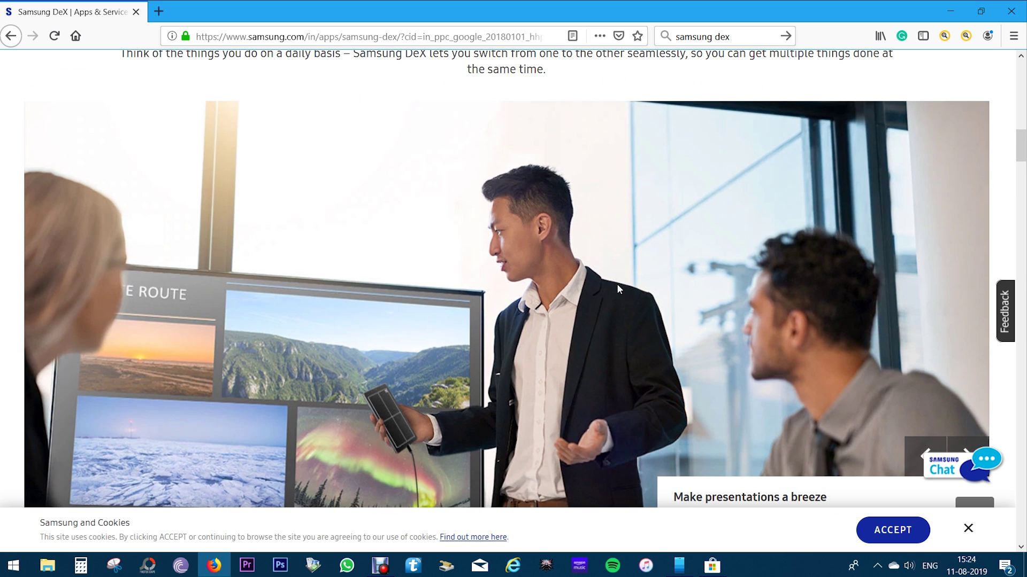
scroll(617, 289, "up", 1)
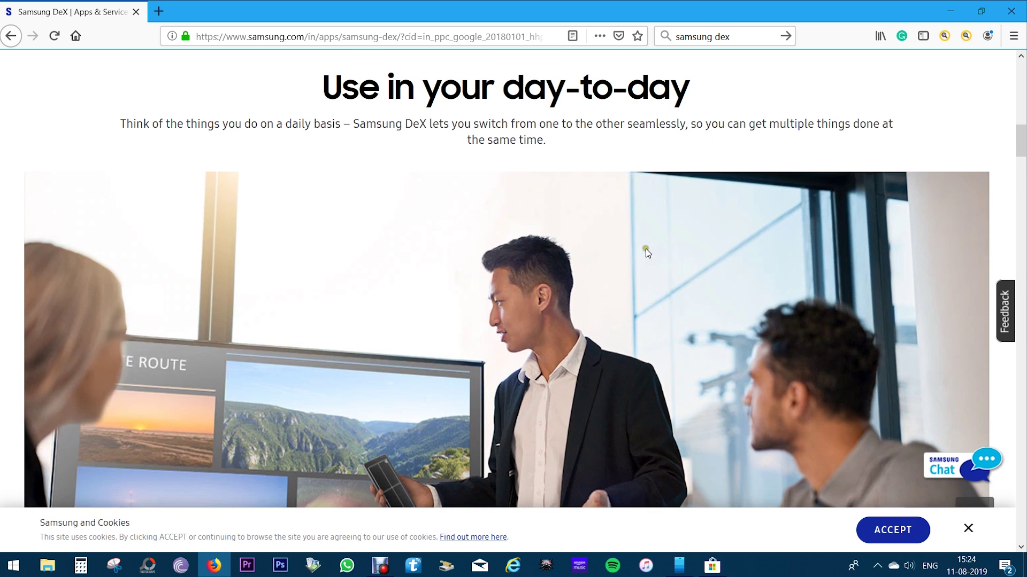
scroll(644, 246, "down", 4)
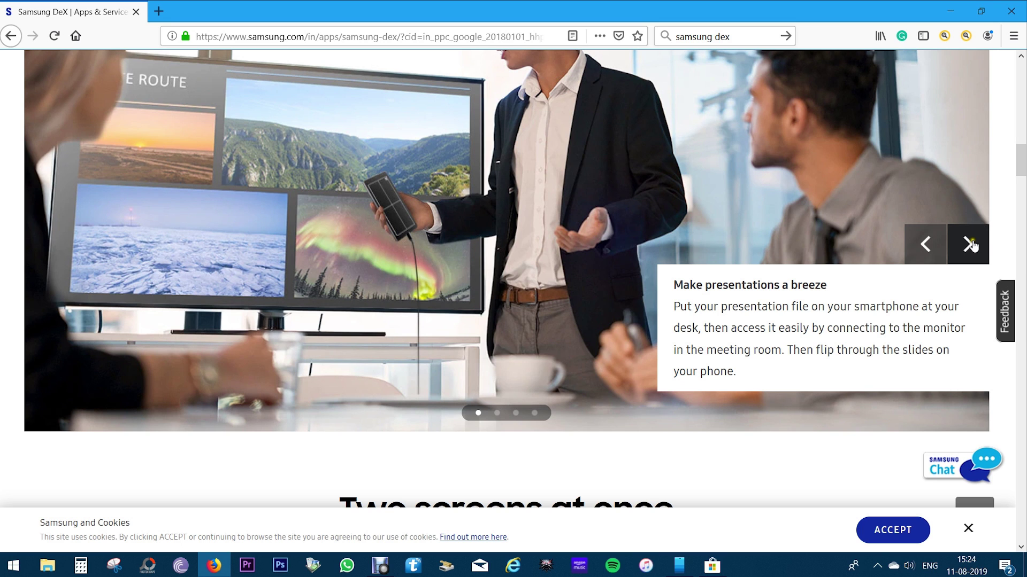
left_click(970, 245)
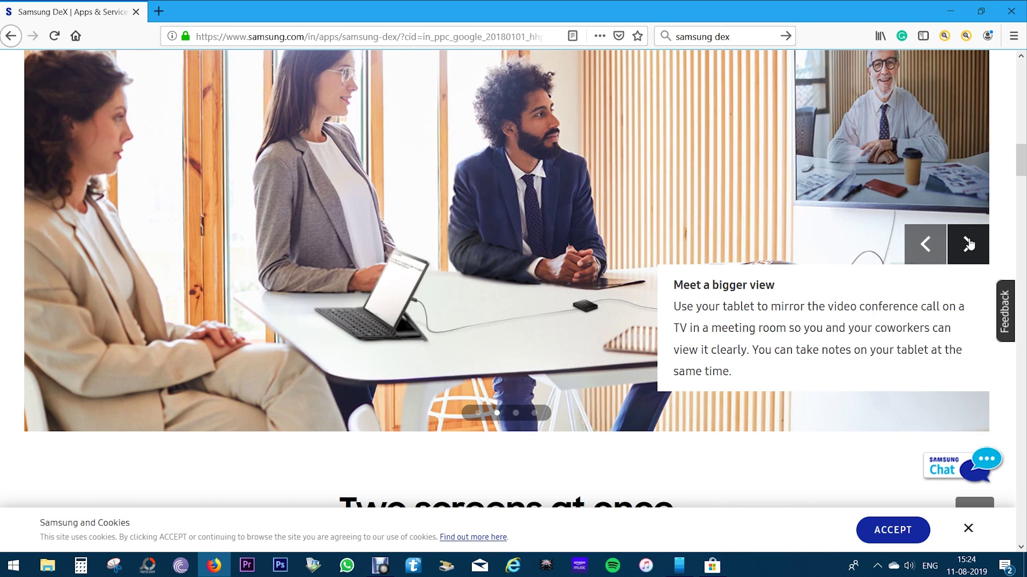
left_click(970, 244)
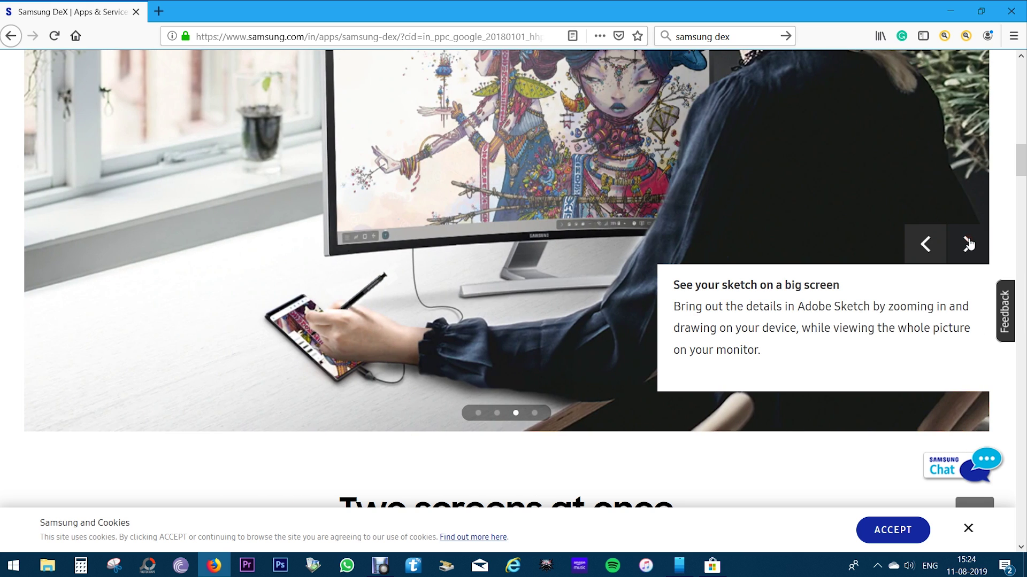
scroll(970, 244, "up", 1)
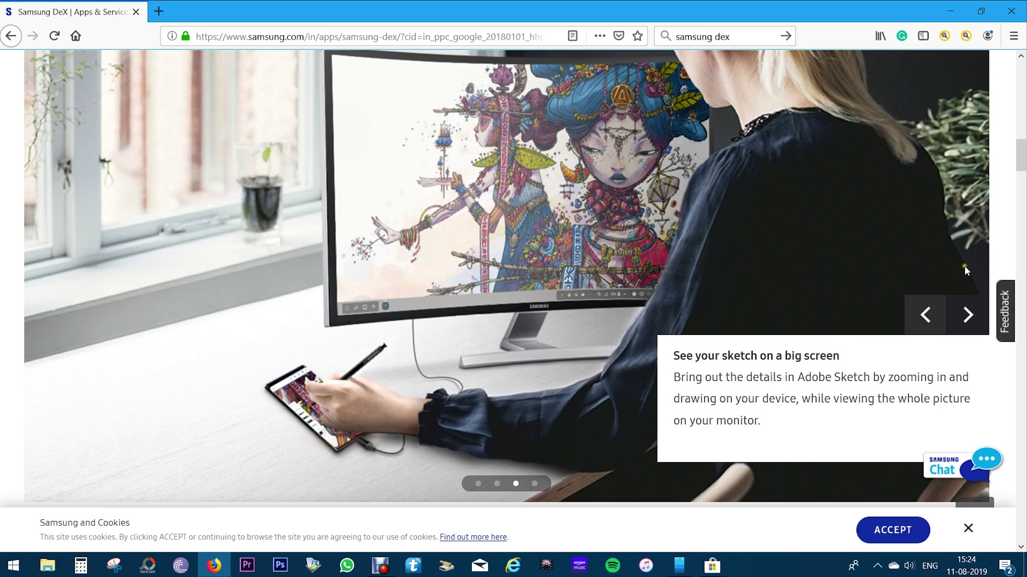
left_click(965, 315)
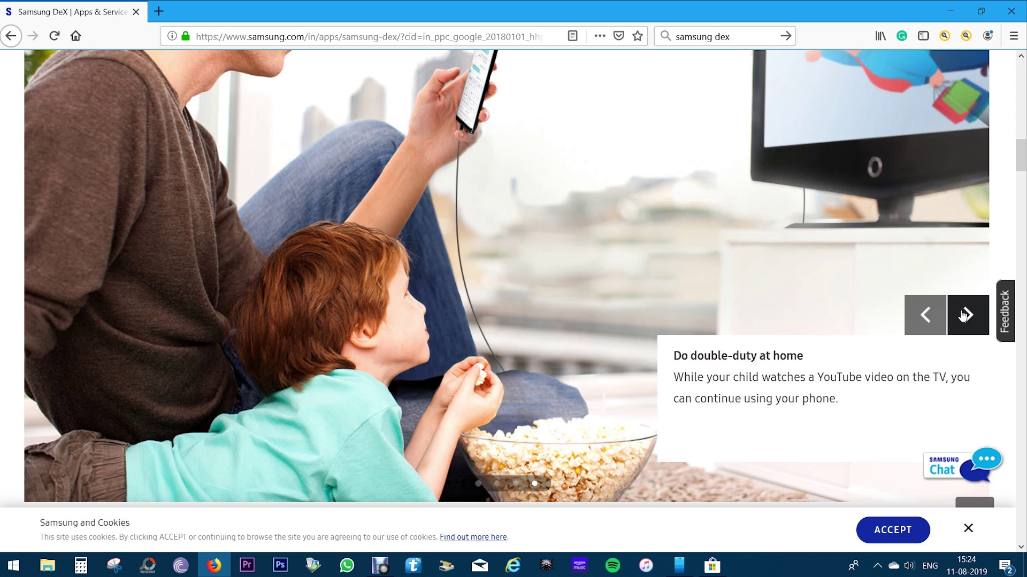
Step: Scroll down to the 'Bring Samsung DeX to your computer' section
scroll(676, 262, "down", 8)
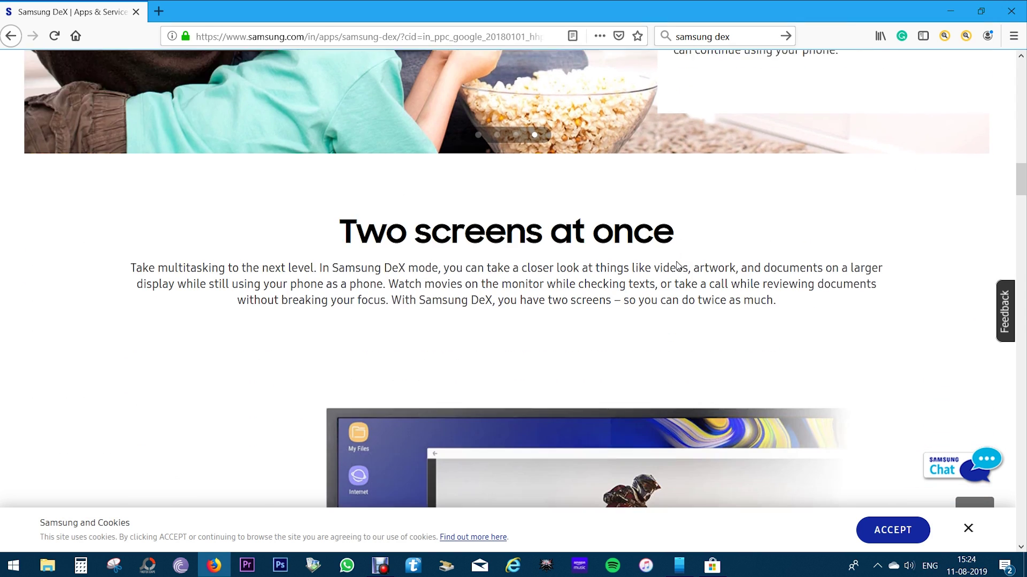
scroll(676, 266, "down", 5)
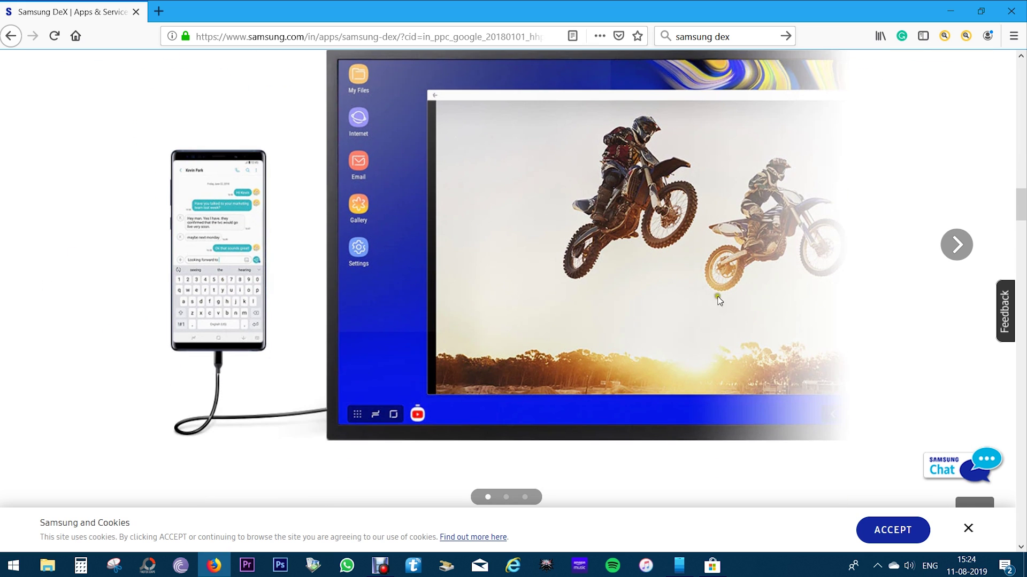
scroll(704, 284, "up", 2)
scroll(703, 283, "up", 4)
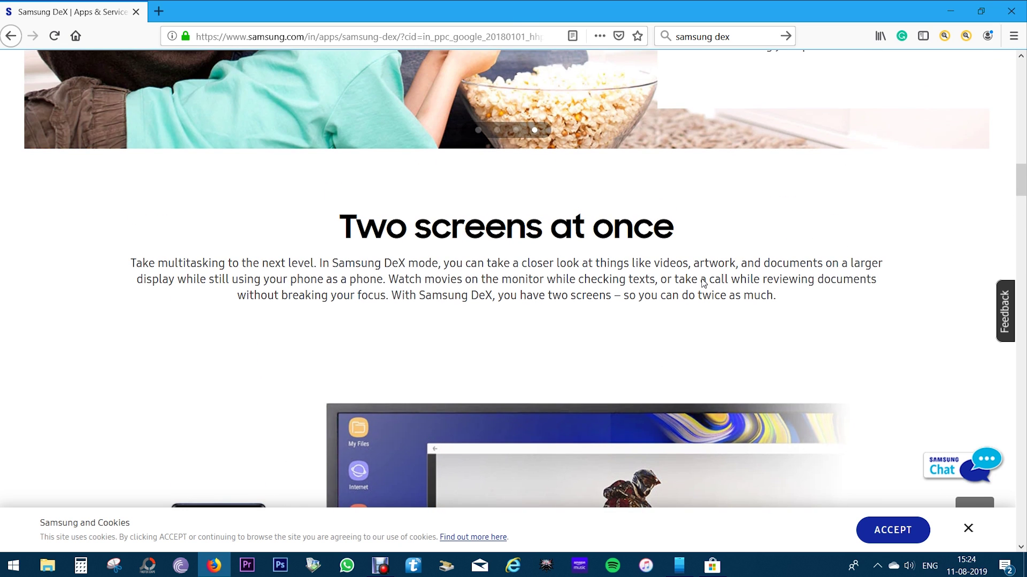
scroll(613, 318, "down", 3)
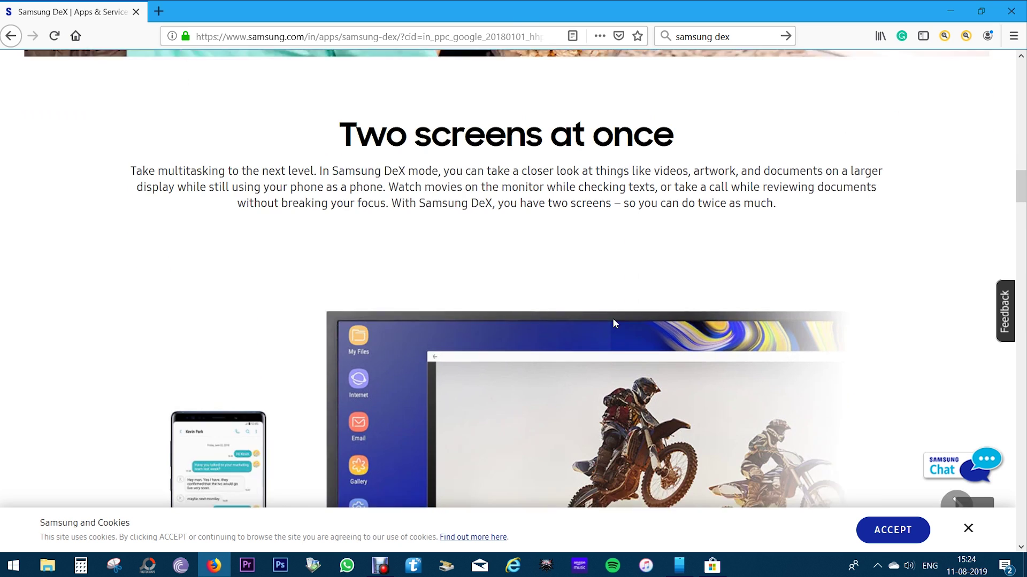
scroll(614, 322, "down", 10)
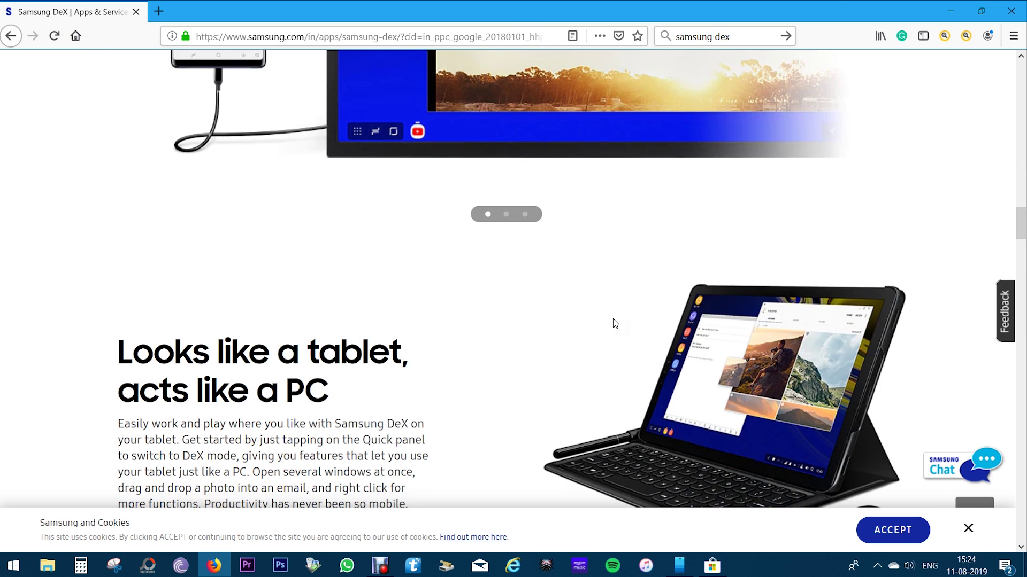
scroll(613, 320, "down", 1)
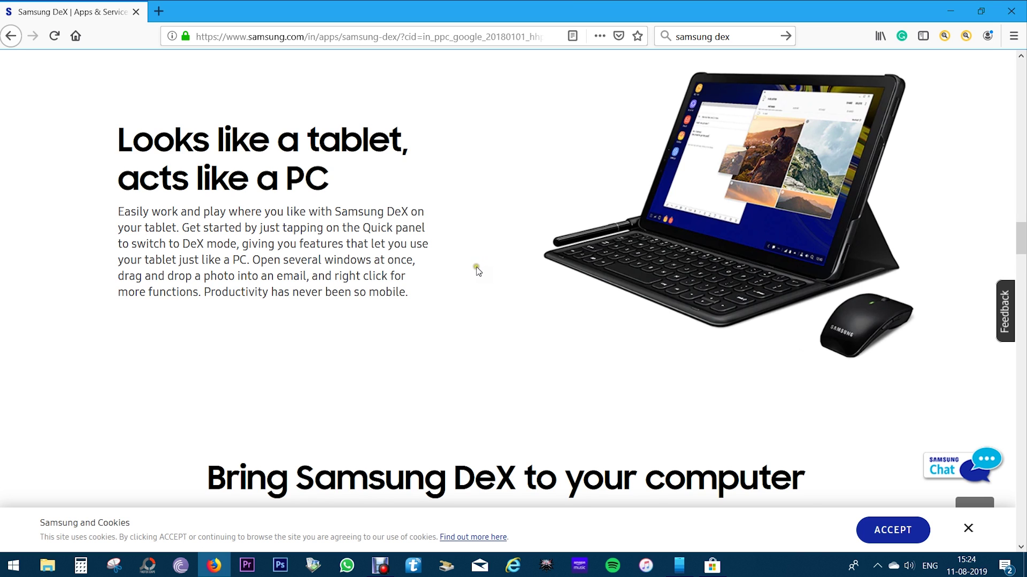
scroll(476, 269, "down", 6)
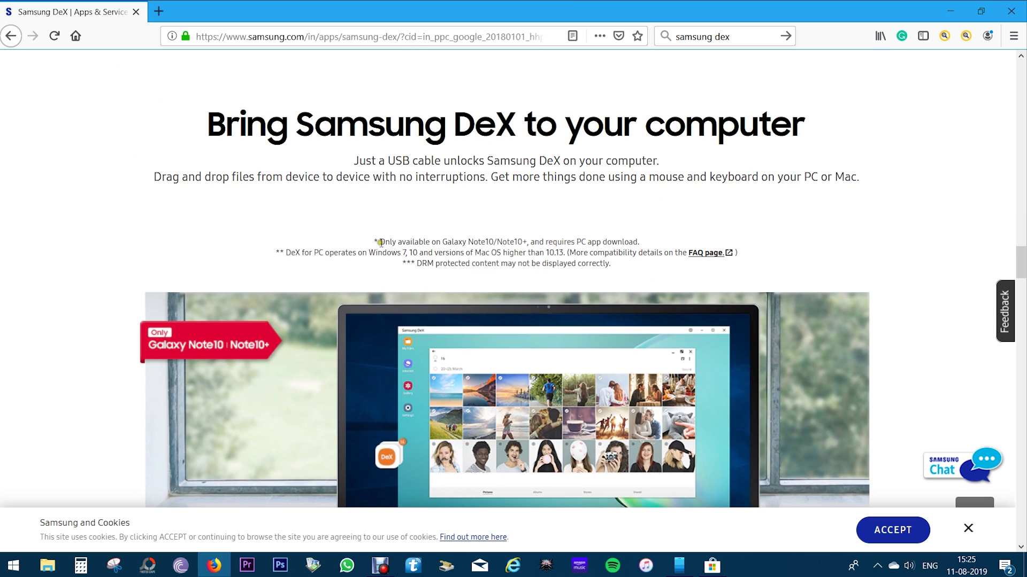
Step: Highlight the Galaxy Note10/Note10+ and Mac OS requirement footnotes, then clear the selection
left_click_drag(378, 242, 639, 240)
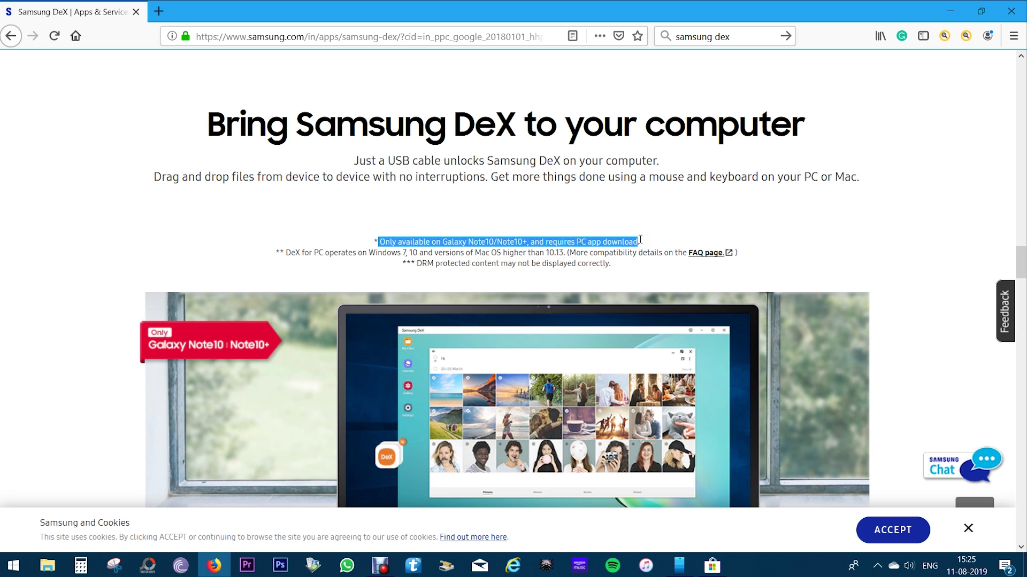
left_click(639, 240)
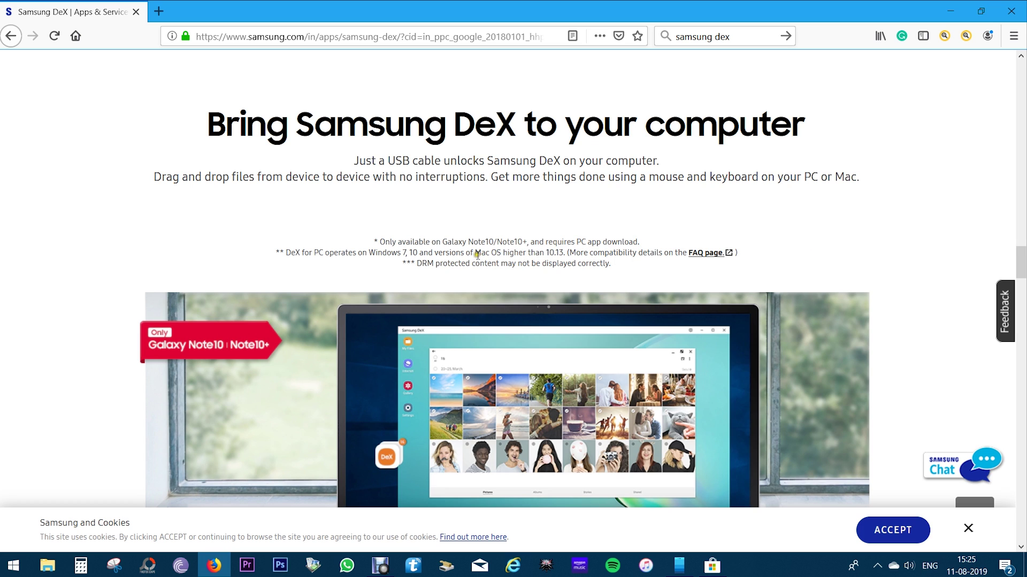
left_click_drag(476, 254, 502, 255)
left_click(504, 261)
Step: Cycle the DeX apps carousel through office, creative, web and games slides, then reach the apps grid
scroll(503, 261, "down", 2)
scroll(505, 261, "down", 5)
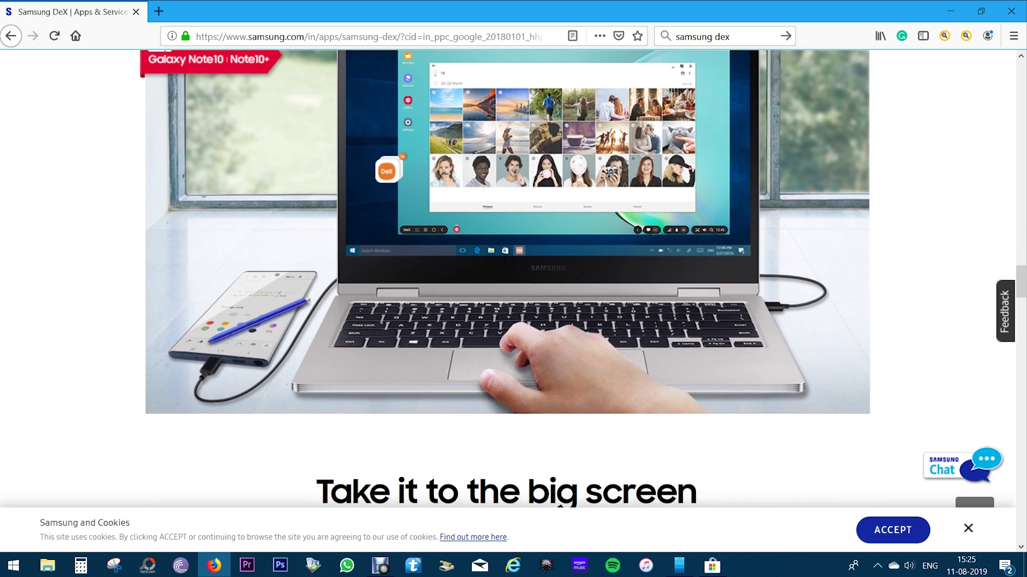
scroll(505, 262, "down", 6)
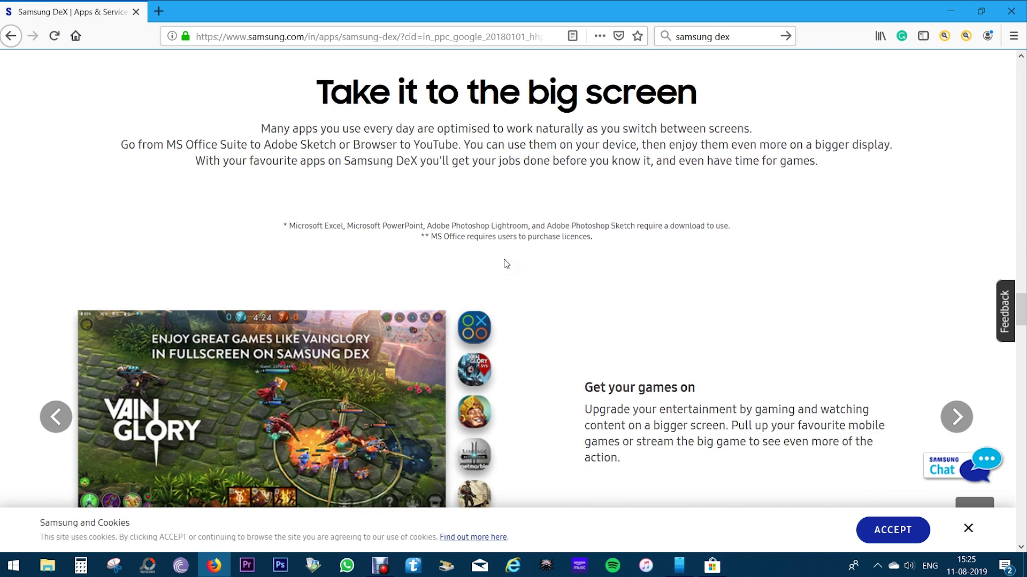
scroll(506, 263, "down", 1)
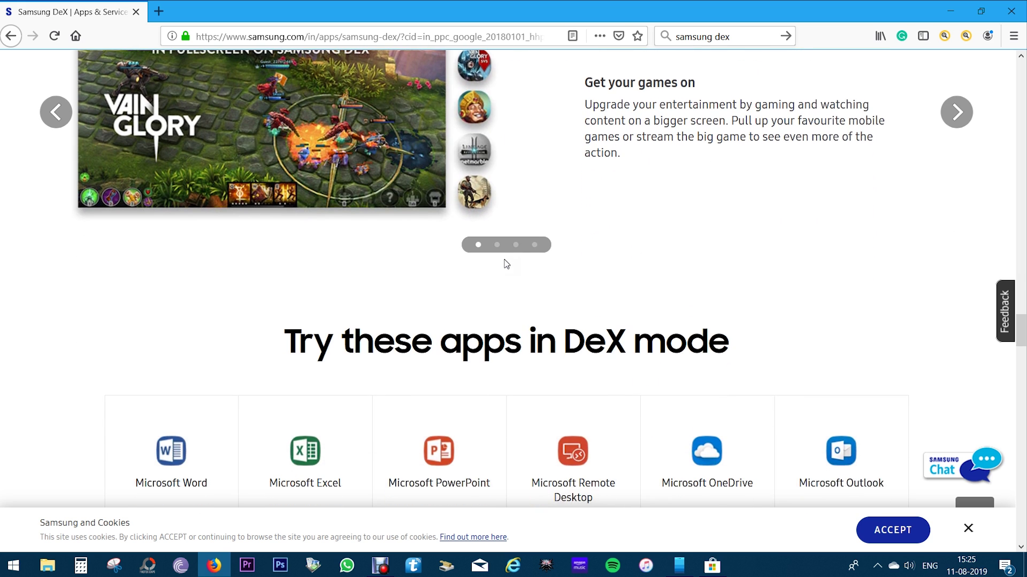
scroll(504, 262, "up", 2)
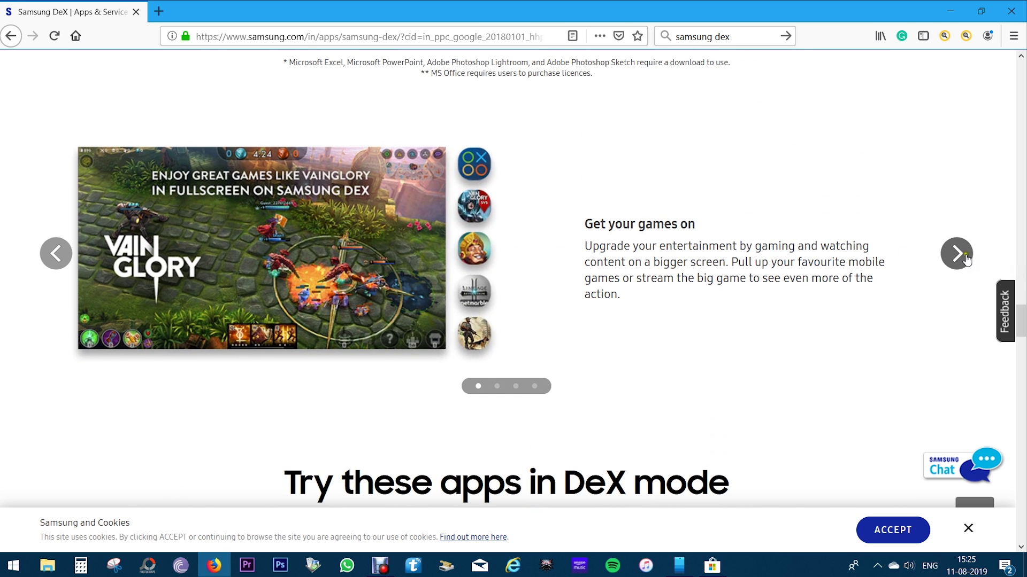
left_click(961, 256)
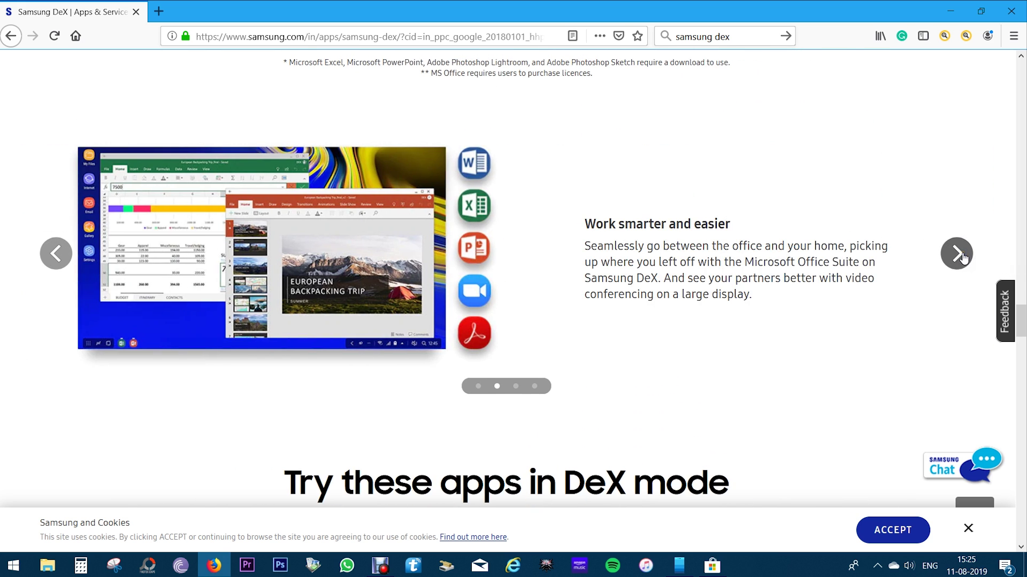
left_click(961, 256)
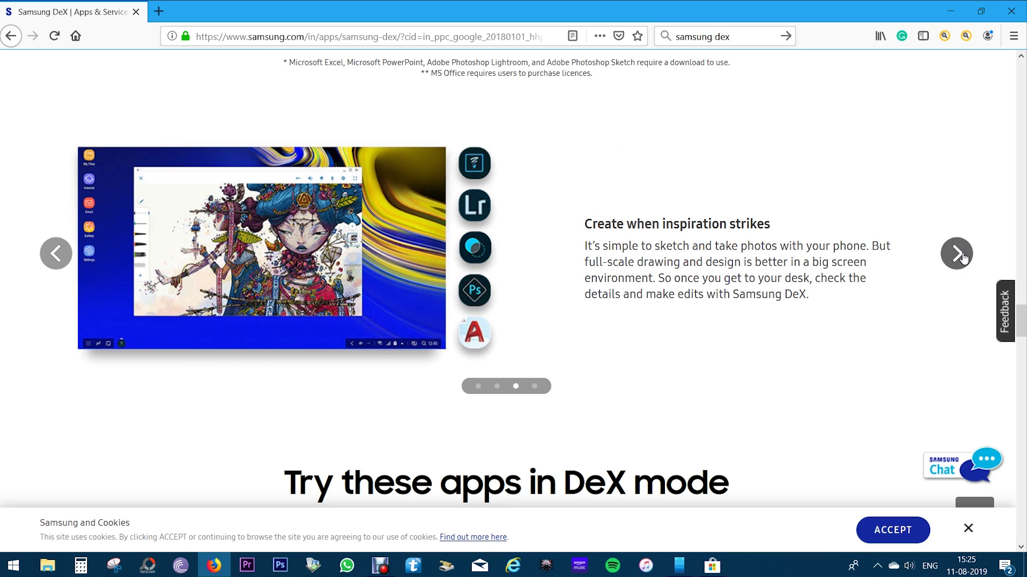
left_click(962, 257)
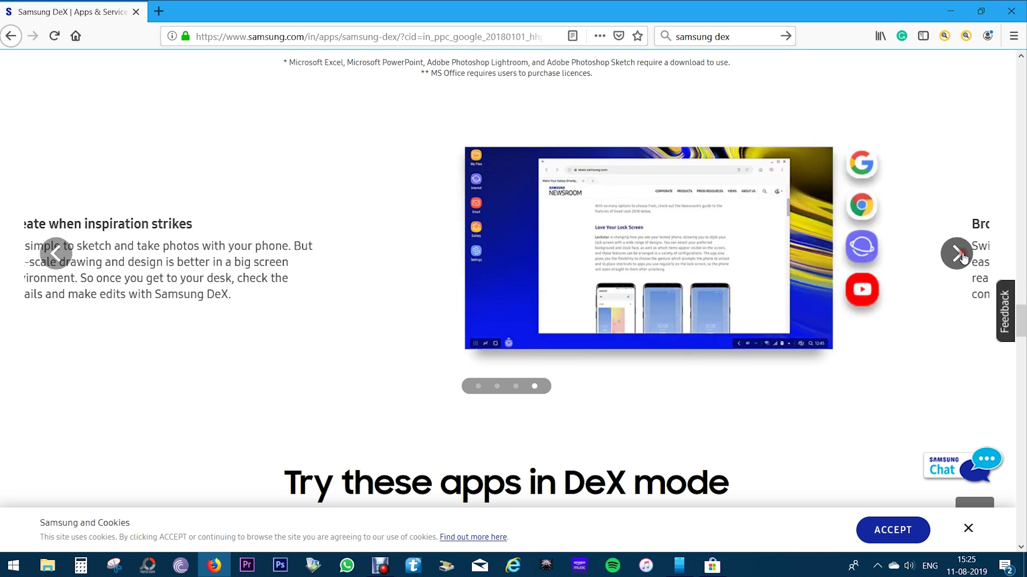
left_click(962, 257)
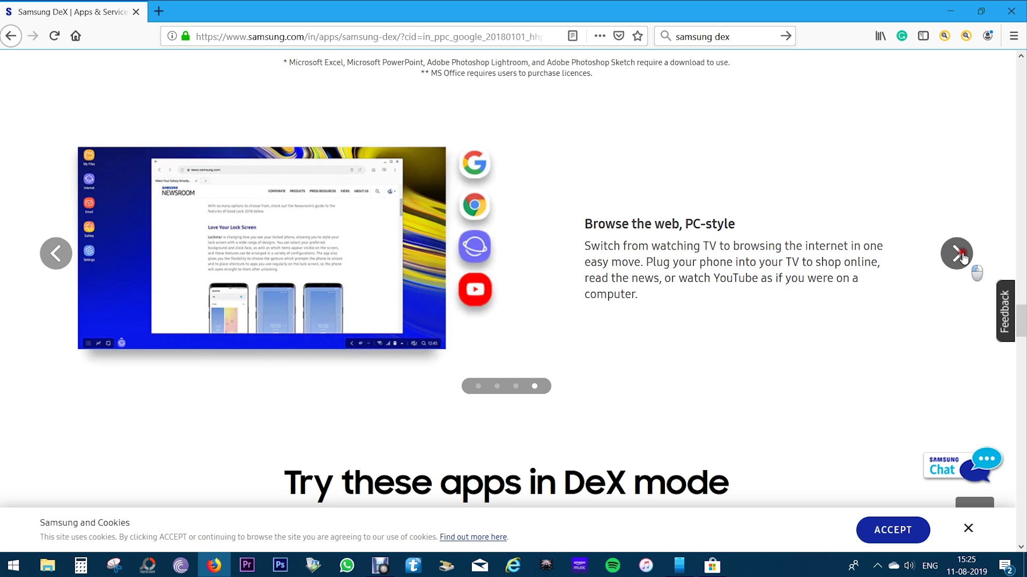
scroll(701, 288, "down", 5)
scroll(701, 292, "down", 3)
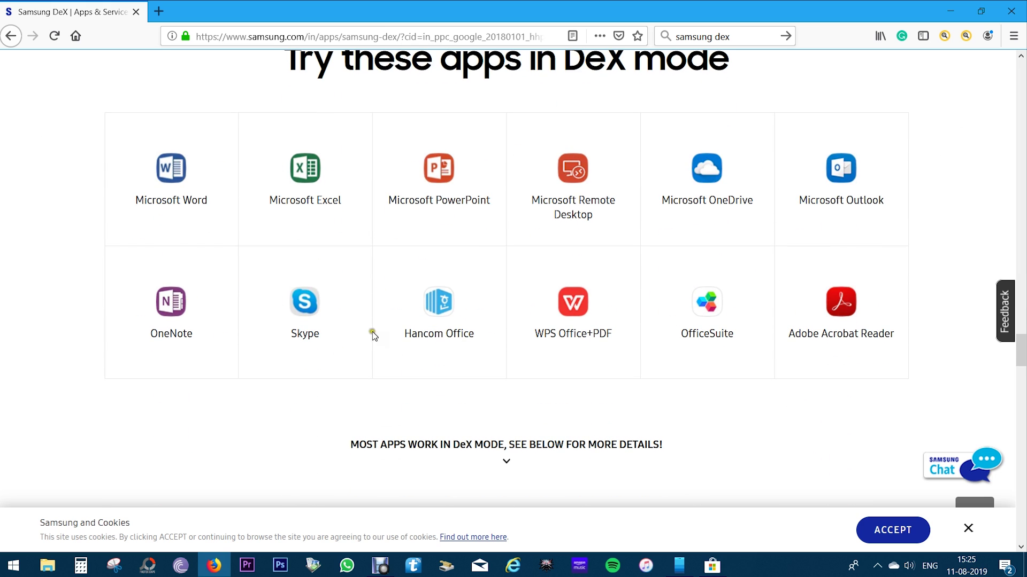
Step: Scroll to the footer, close the cookie bar, and drag back up to 'Open a new desktop world'
scroll(745, 243, "down", 4)
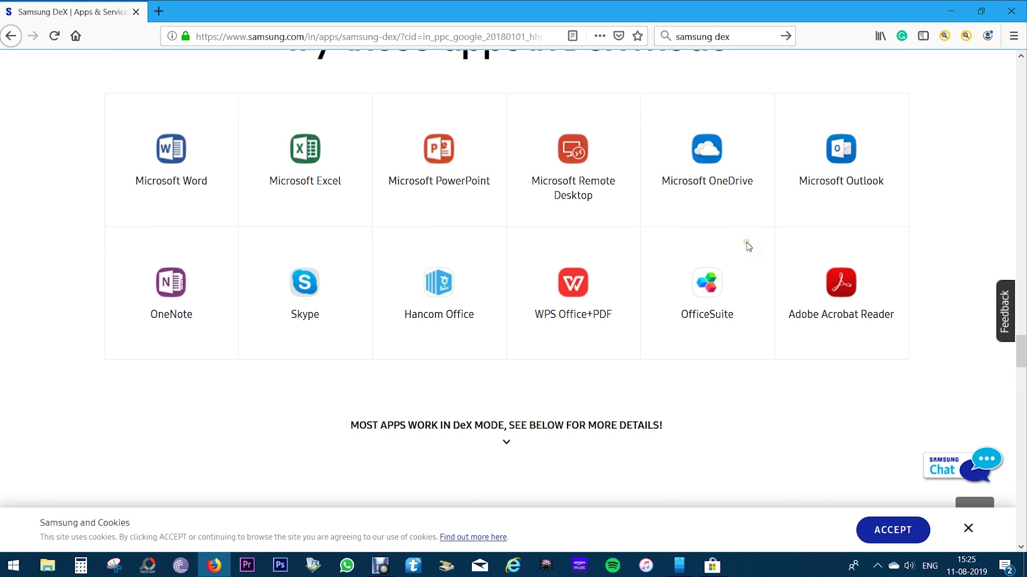
scroll(748, 247, "down", 6)
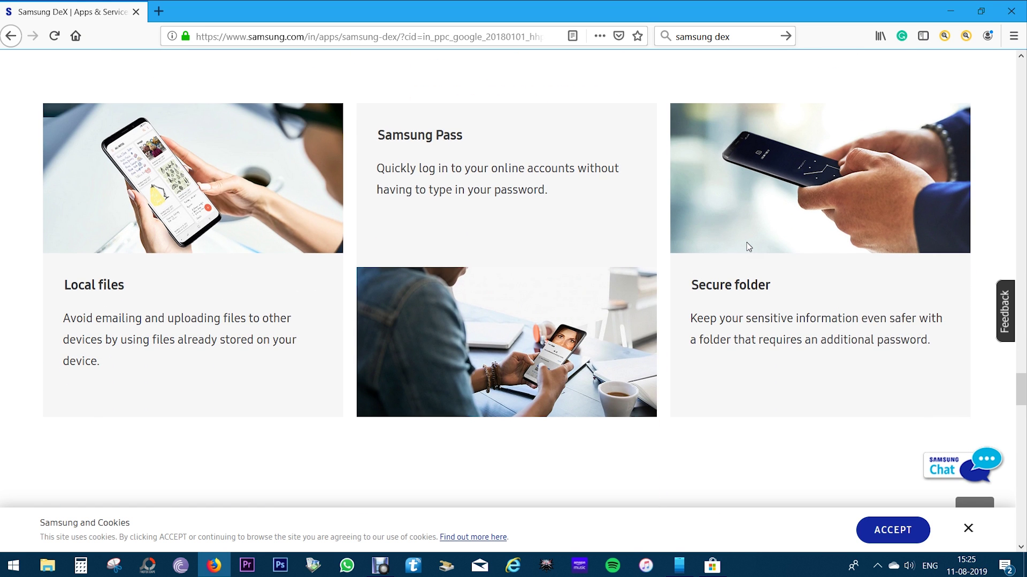
left_click(760, 244)
scroll(769, 204, "down", 6)
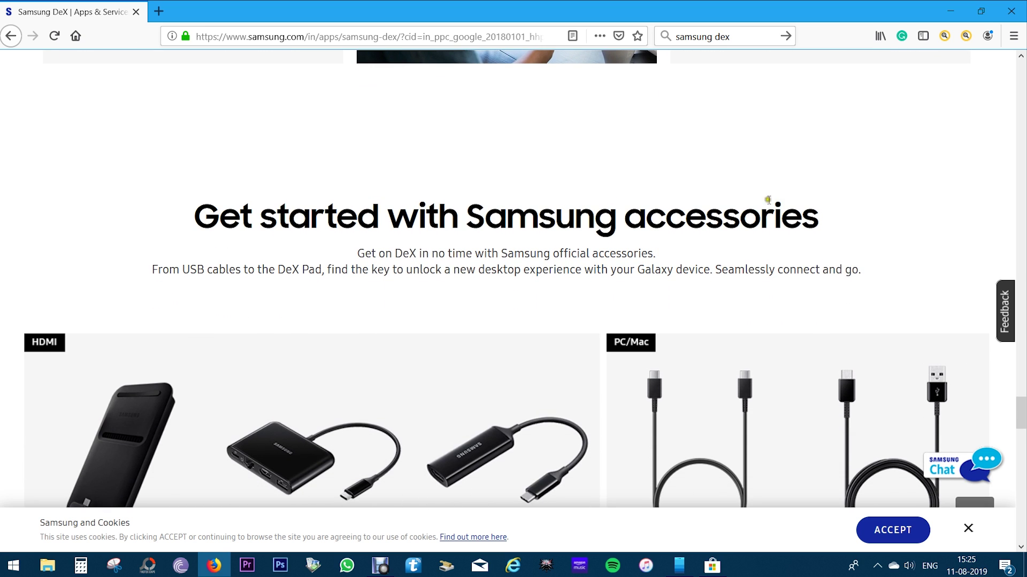
scroll(821, 152, "down", 10)
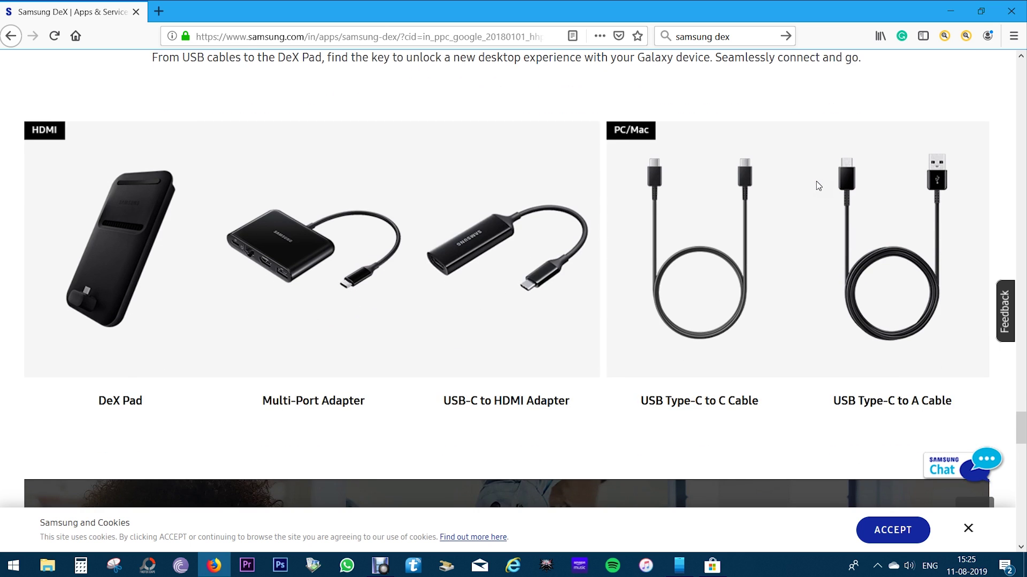
scroll(814, 181, "down", 5)
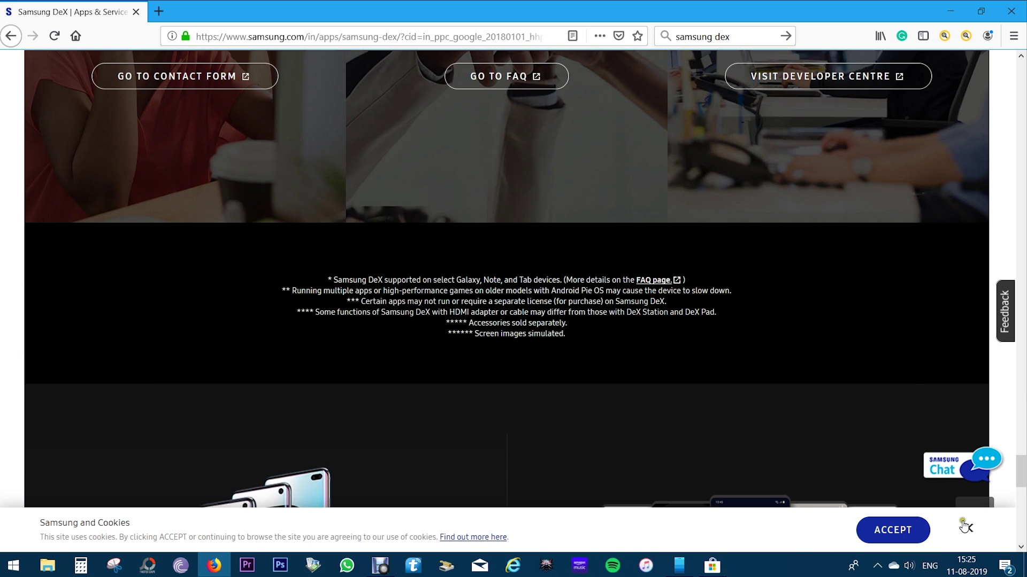
left_click(964, 528)
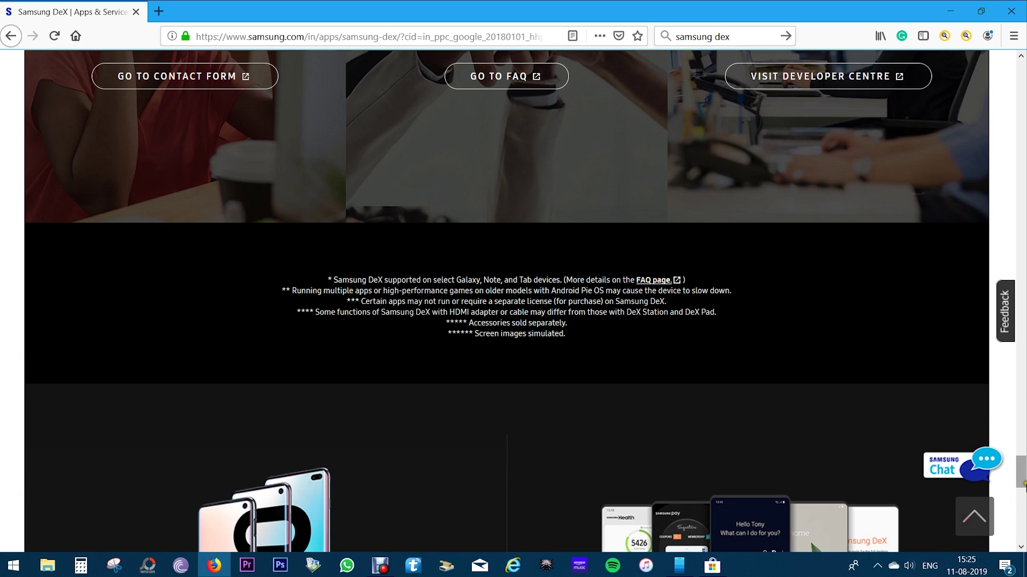
left_click_drag(1021, 471, 1022, 75)
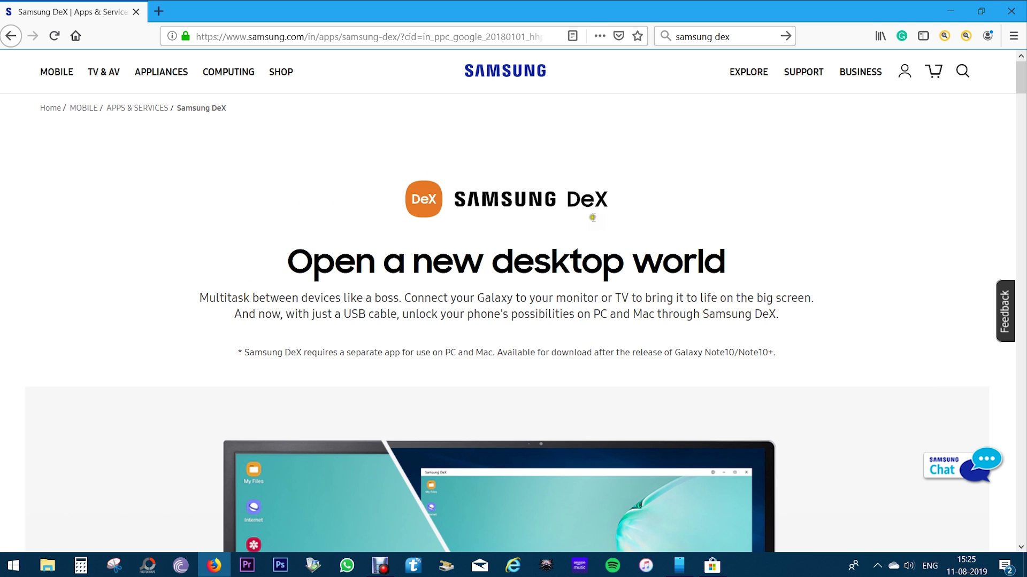
Step: Switch to Your Phone and display the Galaxy Note10+'s recent photos
left_click(682, 567)
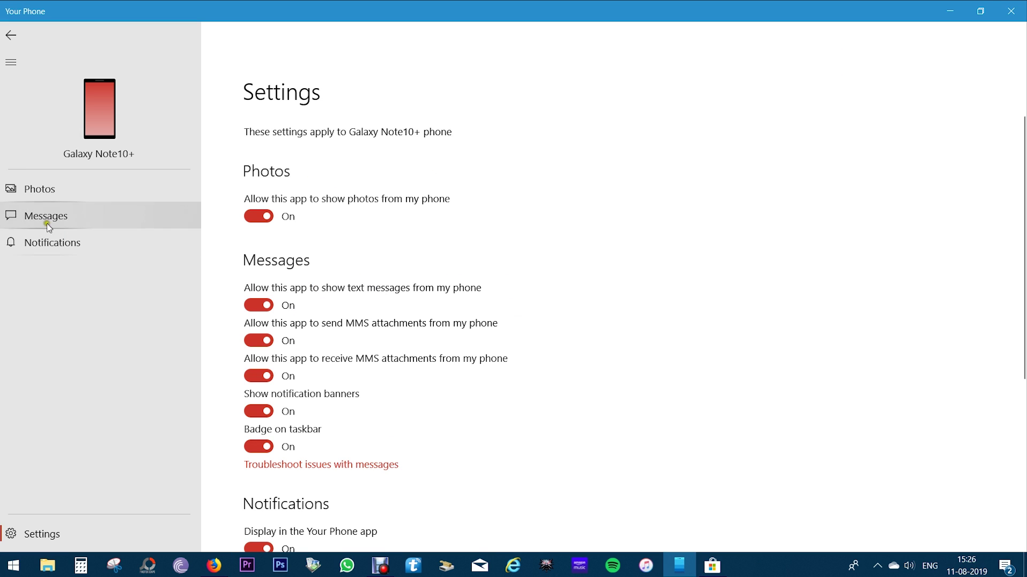
left_click(43, 189)
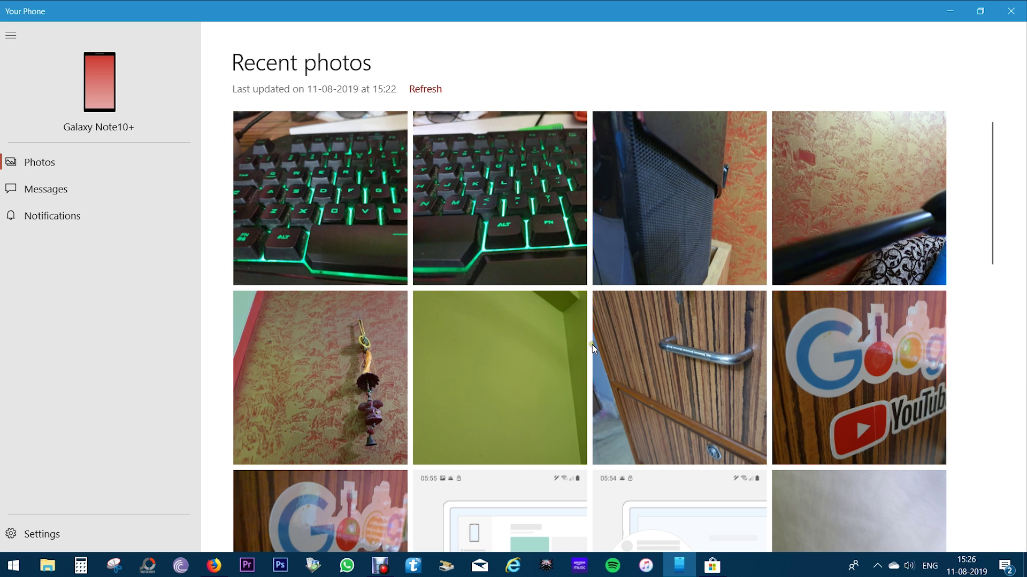